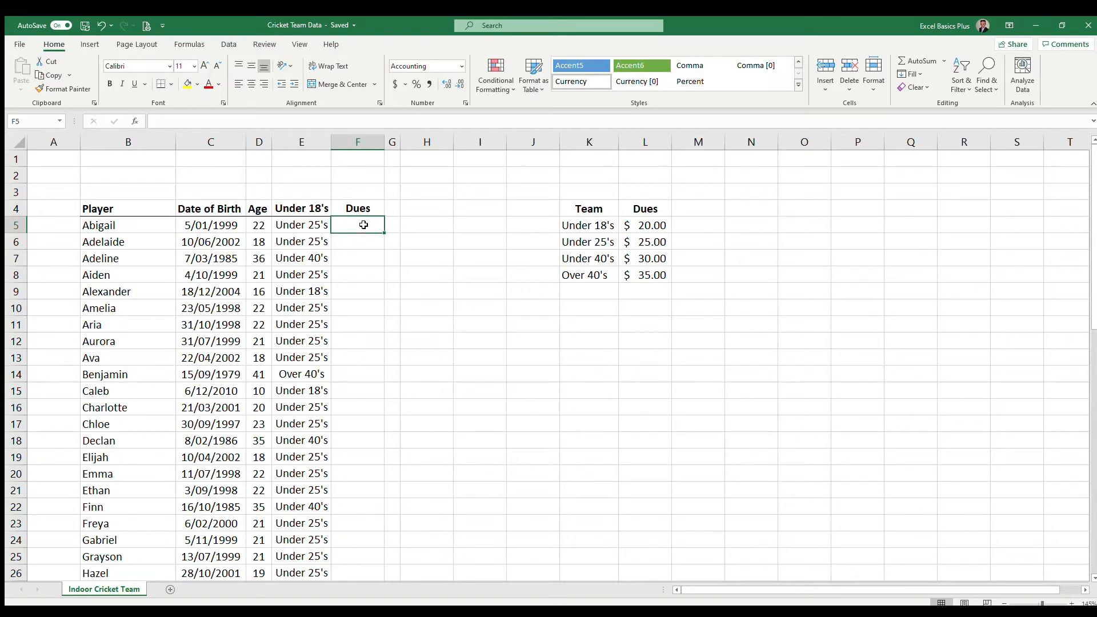
Change the header in cell E4 to "Team"
left_click(298, 209)
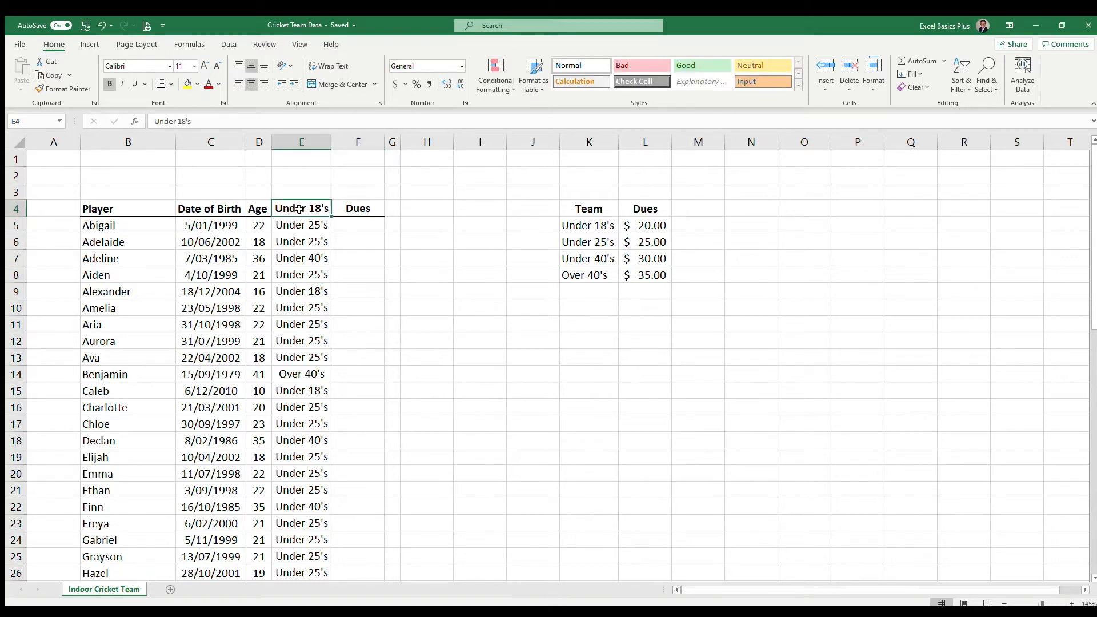
type("Team")
key("Tab")
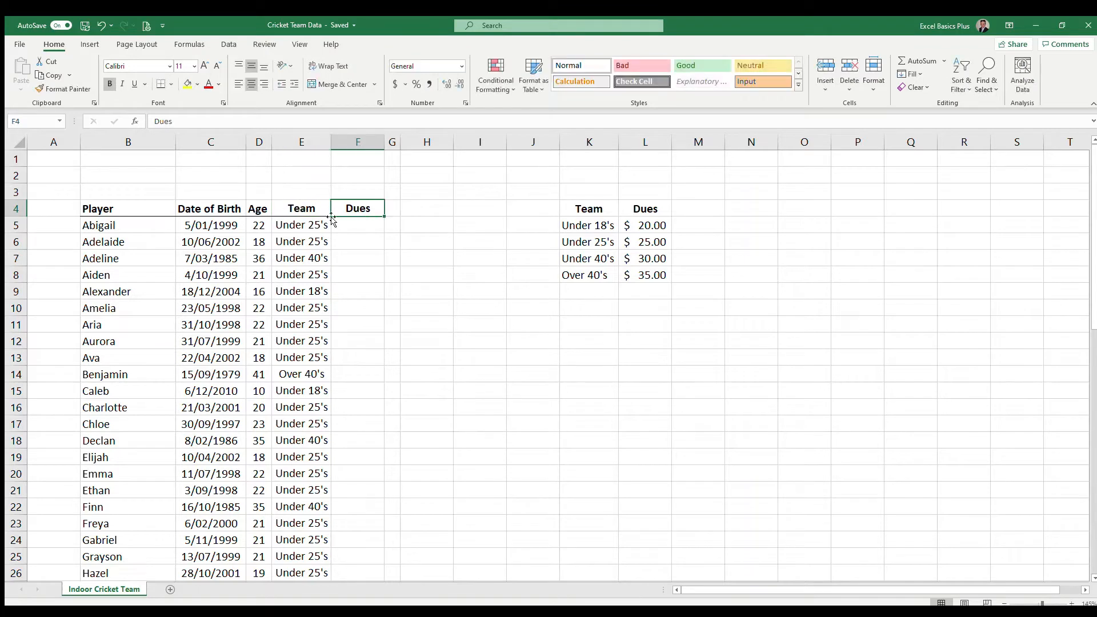
left_click(345, 224)
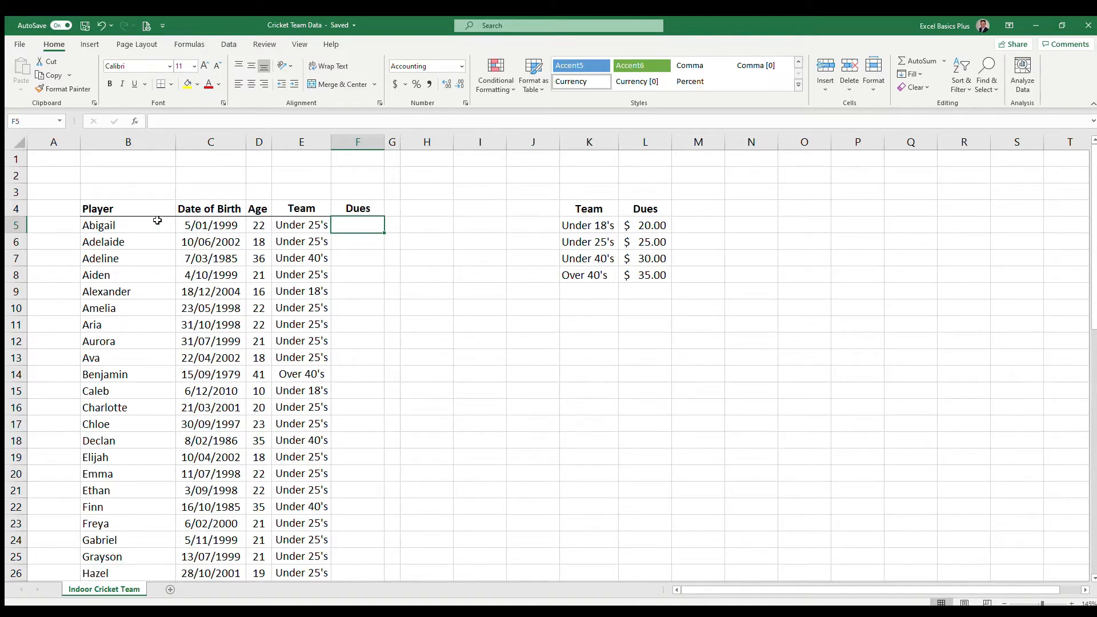
left_click(301, 226)
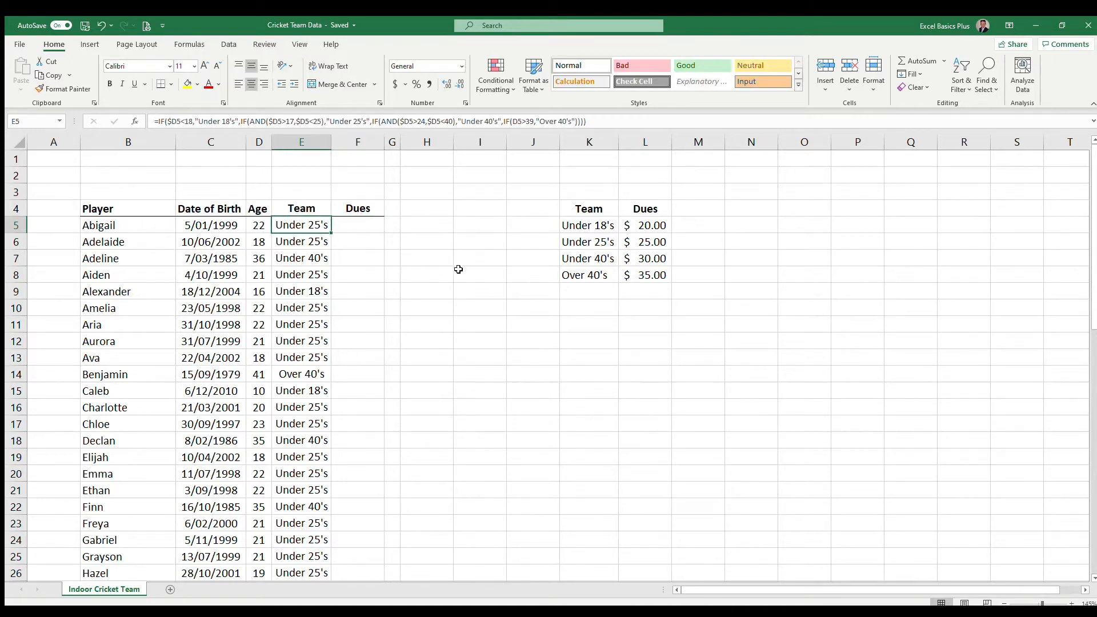
left_click(588, 241)
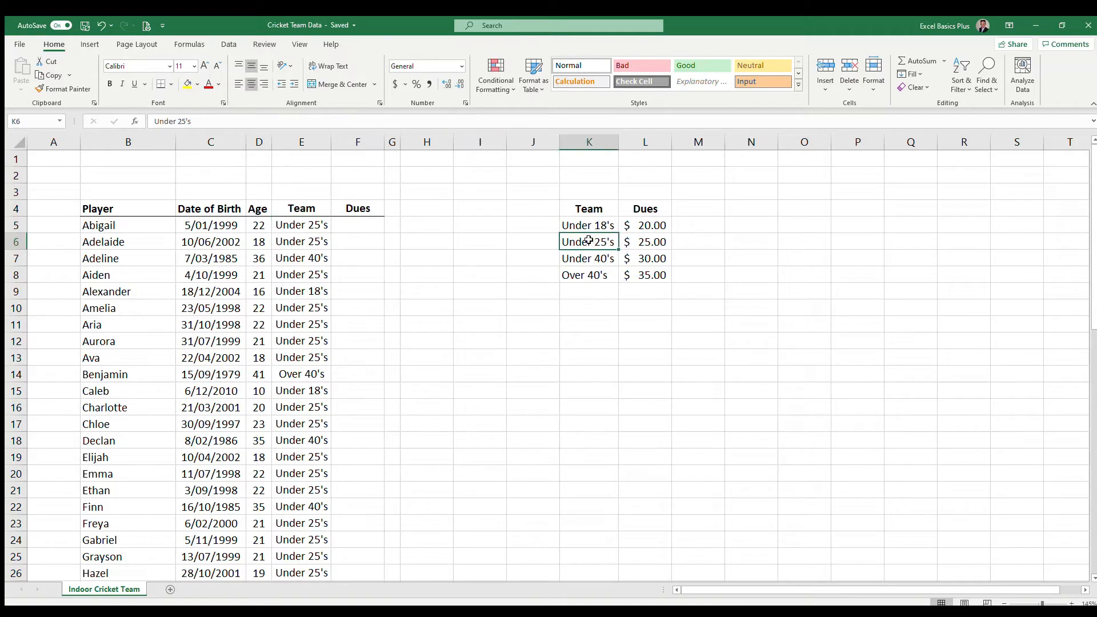
left_click(657, 242)
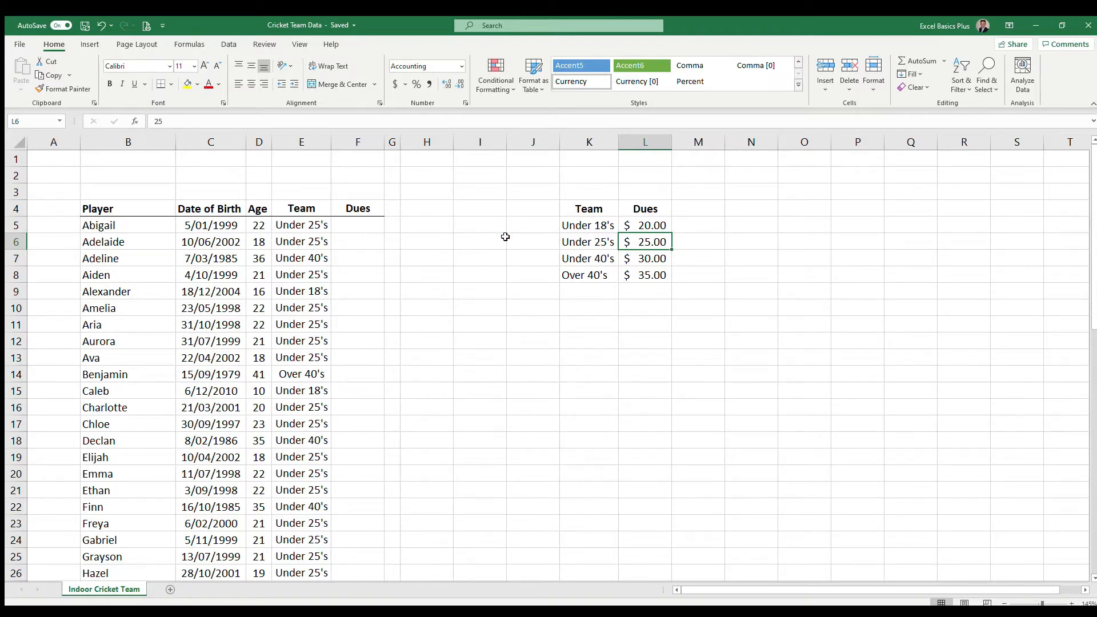
Enter =VLOOKUP(E5,$K$4:$L$8,2,FALSE) in F5 to return the first player's dues from the team dues table
left_click(352, 226)
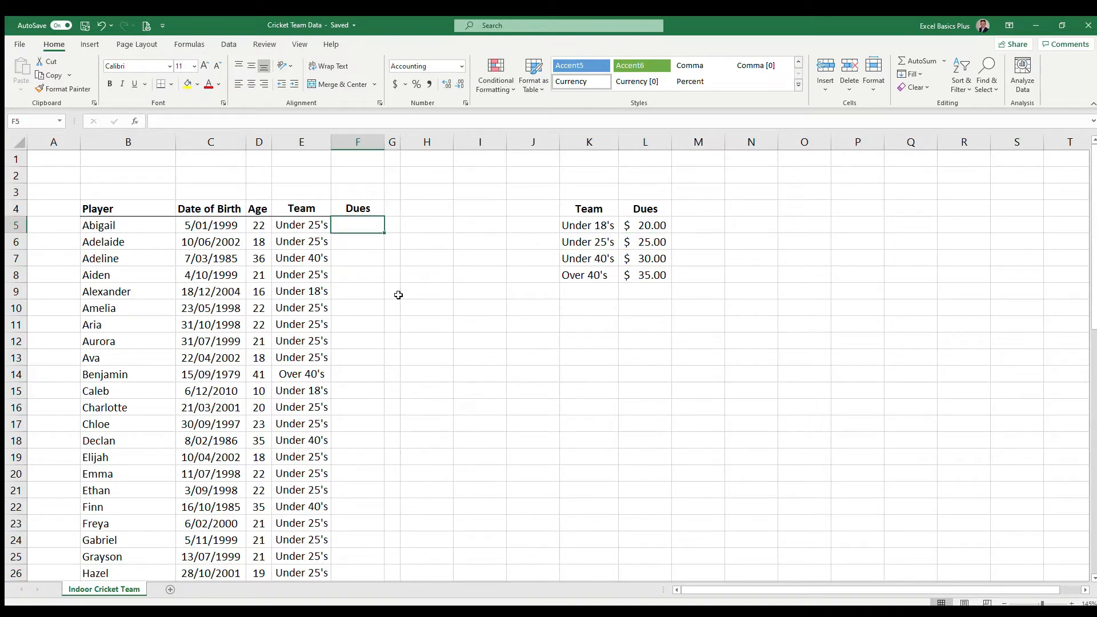
type("=vlookup(")
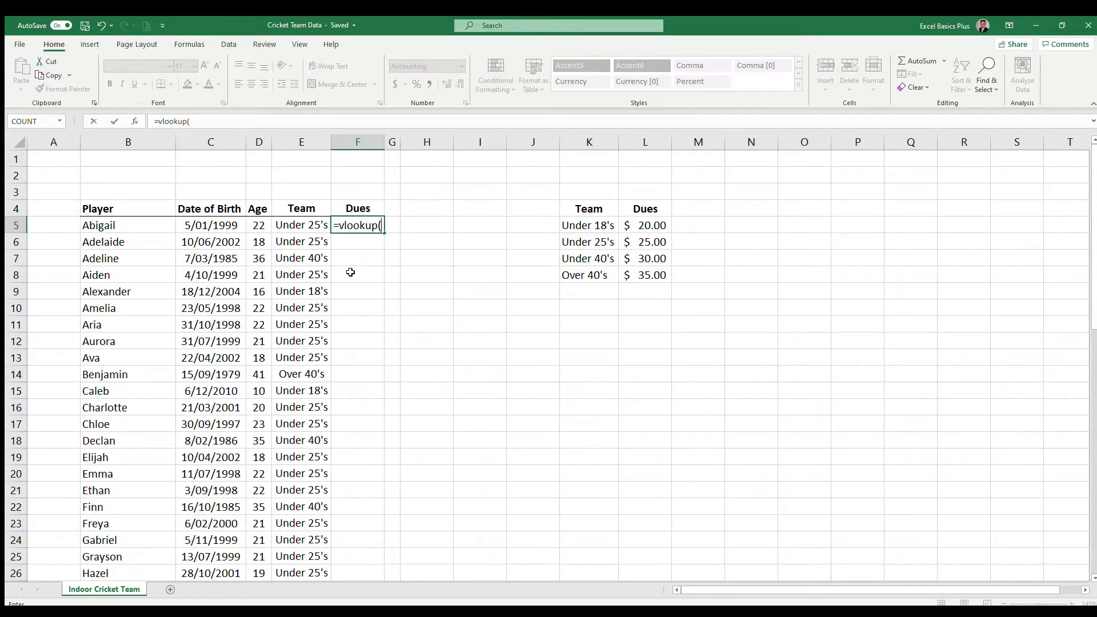
left_click(303, 227)
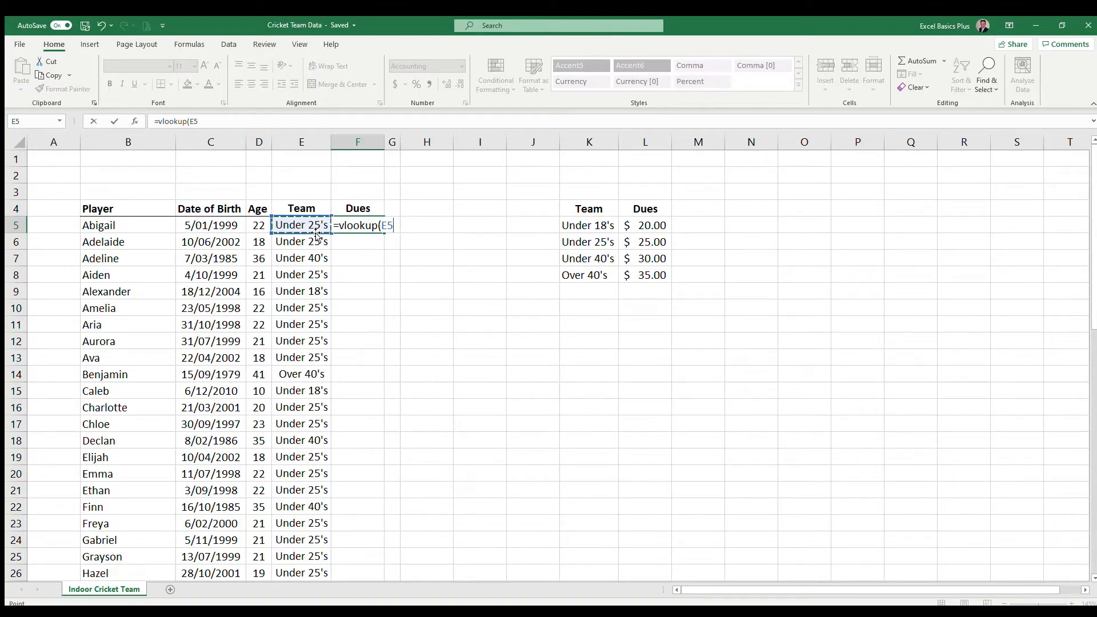
type(",")
left_click_drag(575, 208, 647, 257)
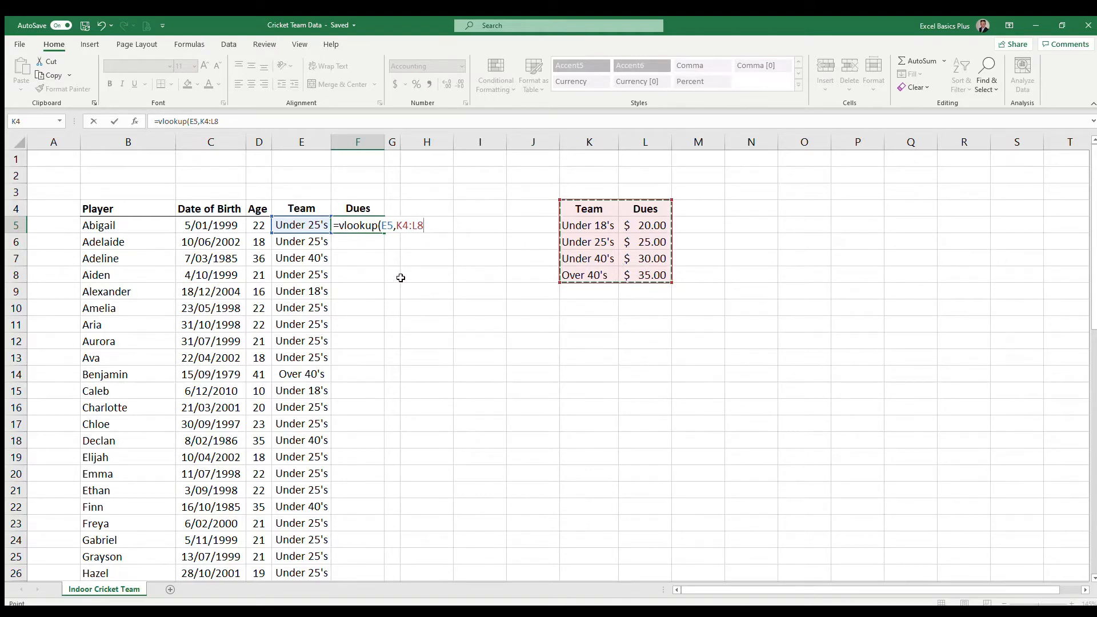
key("F4")
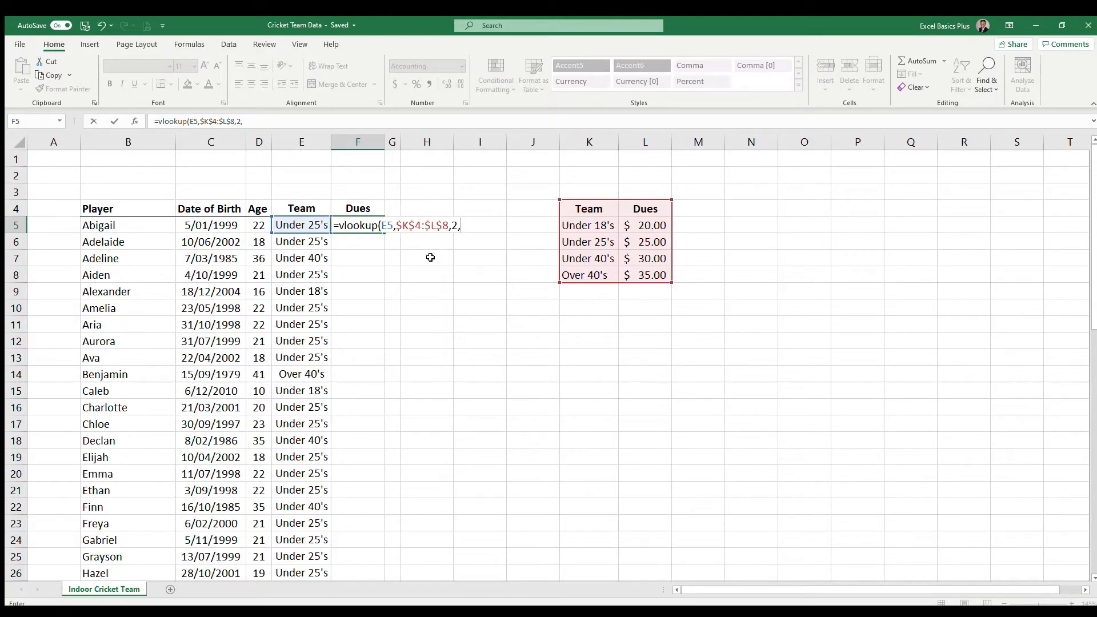
type("FALSE")
type(")")
key("Return")
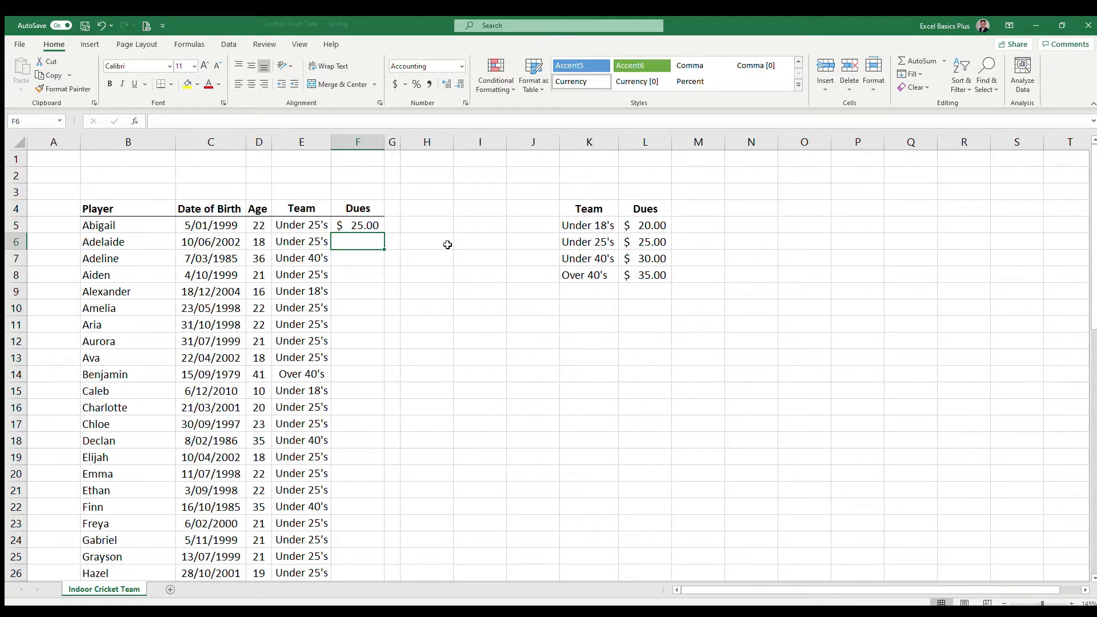
Fill the VLOOKUP formula from F5 down the Dues column and spot-check the teams in rows 7, 22 and 15
left_click(372, 224)
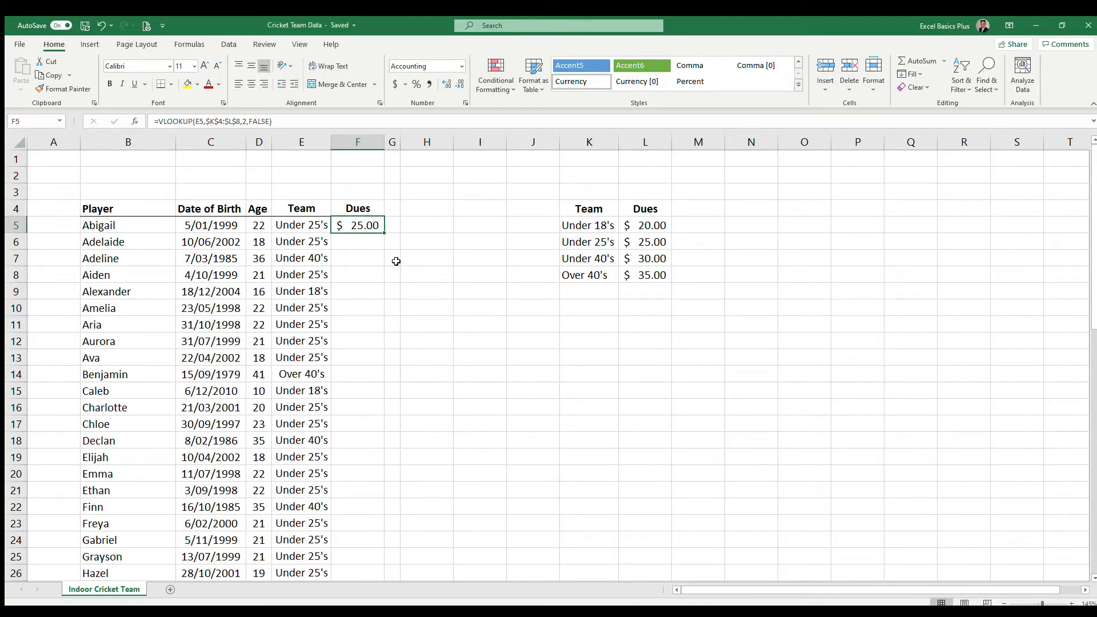
double_click(384, 233)
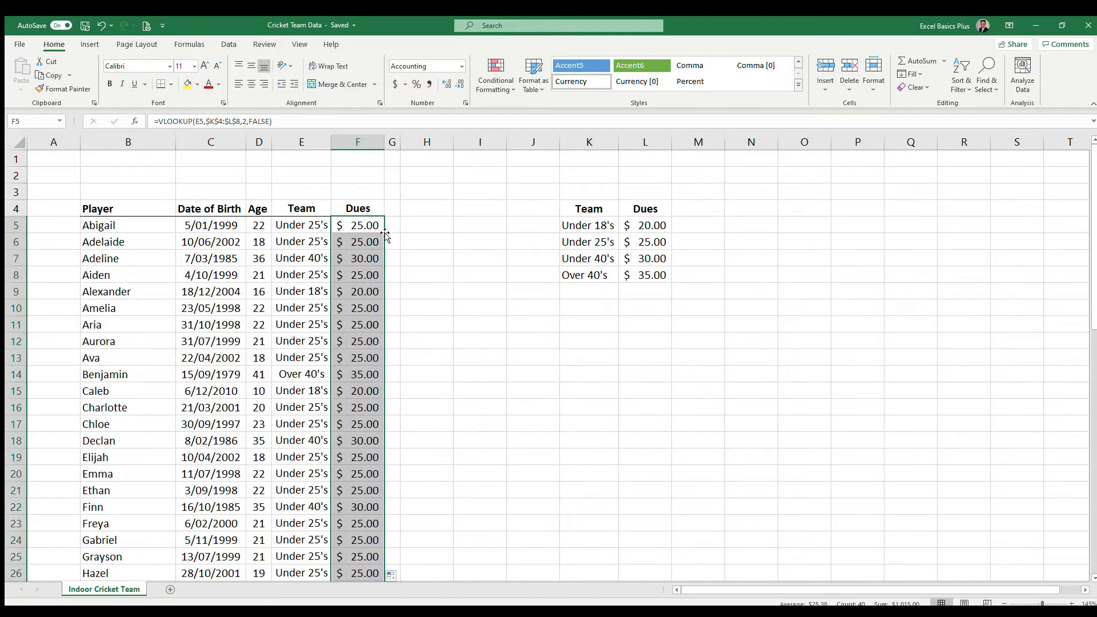
left_click(286, 263)
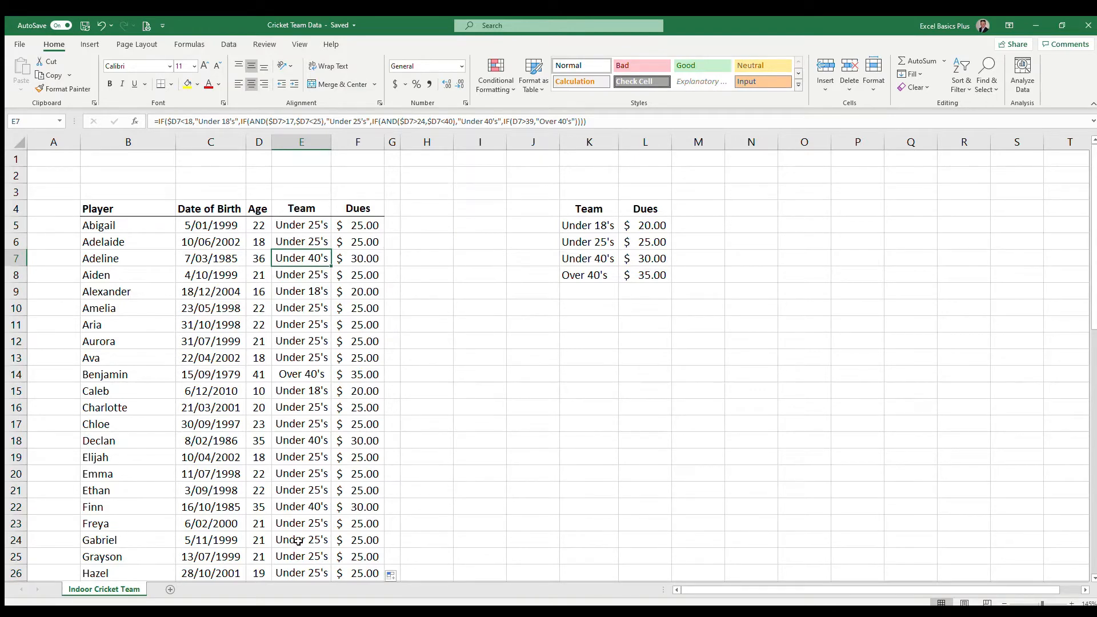
left_click(298, 507)
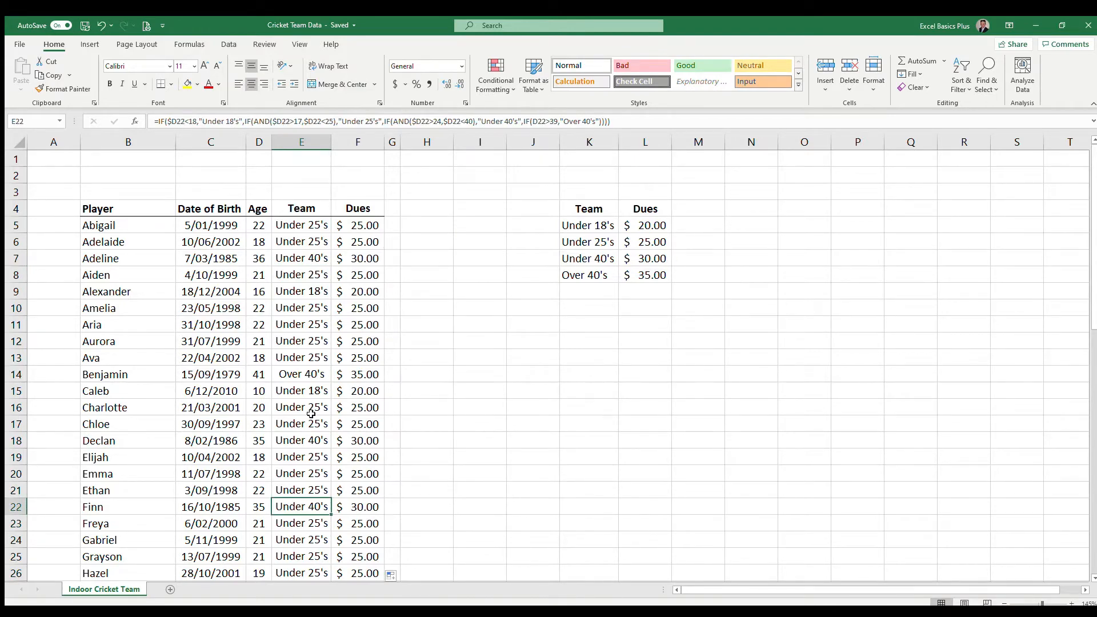
left_click(299, 392)
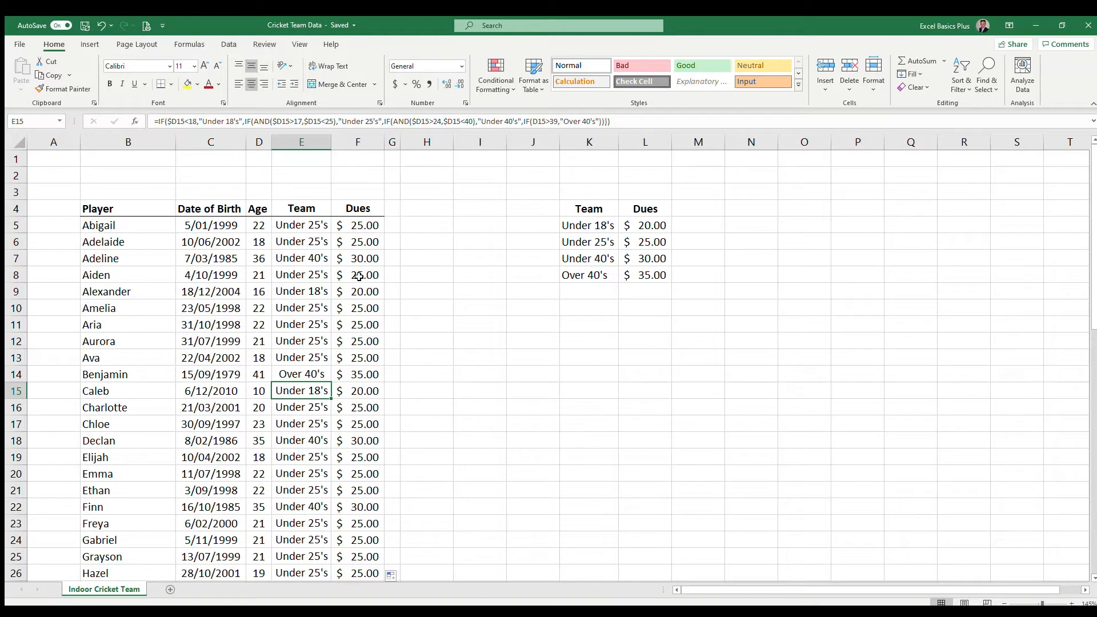
Insert a new column before column G and copy the Dues header from F4 into G4
left_click(395, 147)
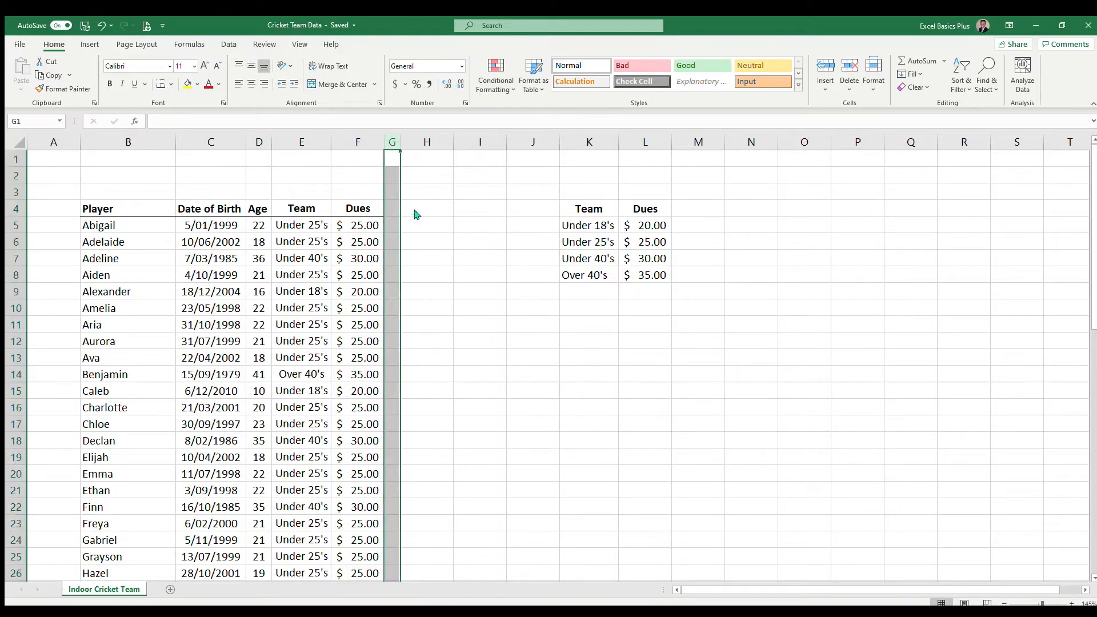
key("ctrl+shift+plus")
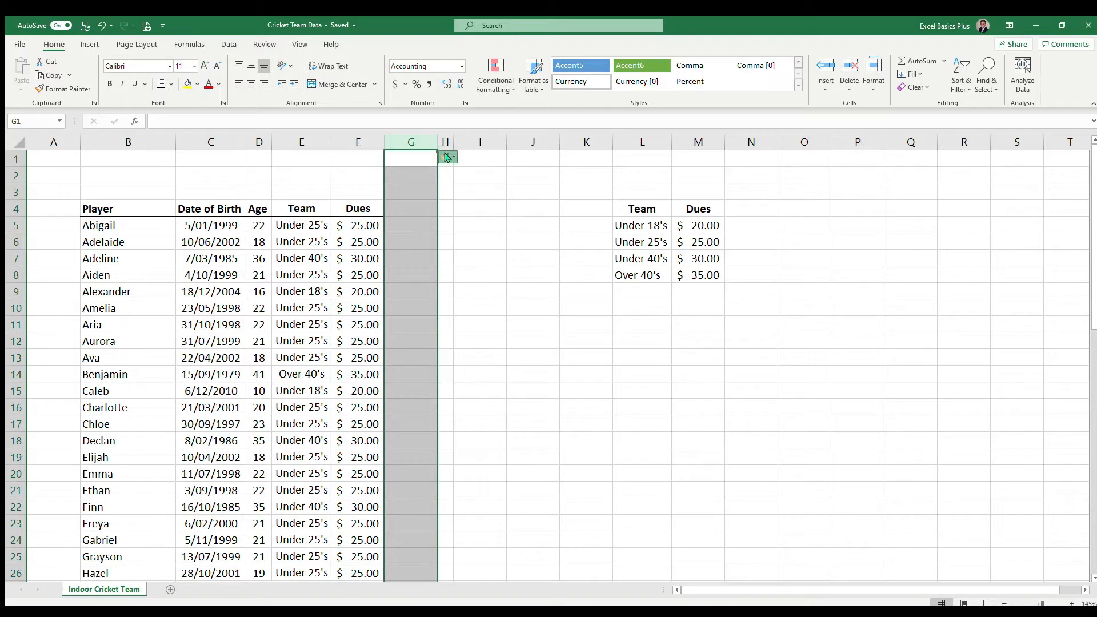
left_click(400, 225)
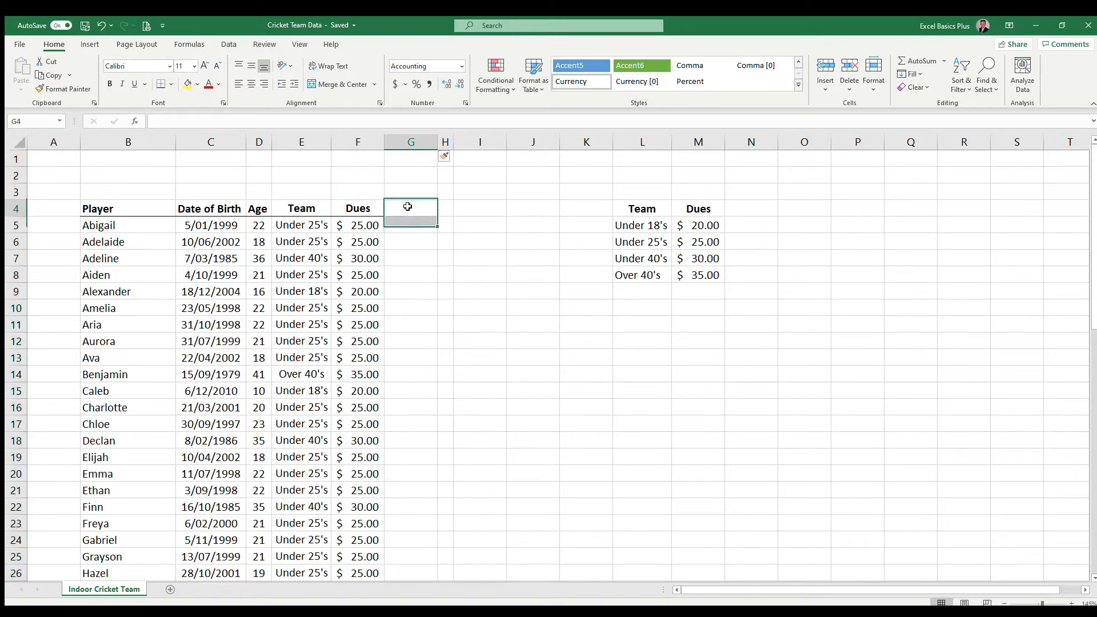
left_click(372, 211)
left_click_drag(386, 217, 412, 212)
Start an INDEX formula in G5, the first player's cell in the new Dues column
left_click(413, 225)
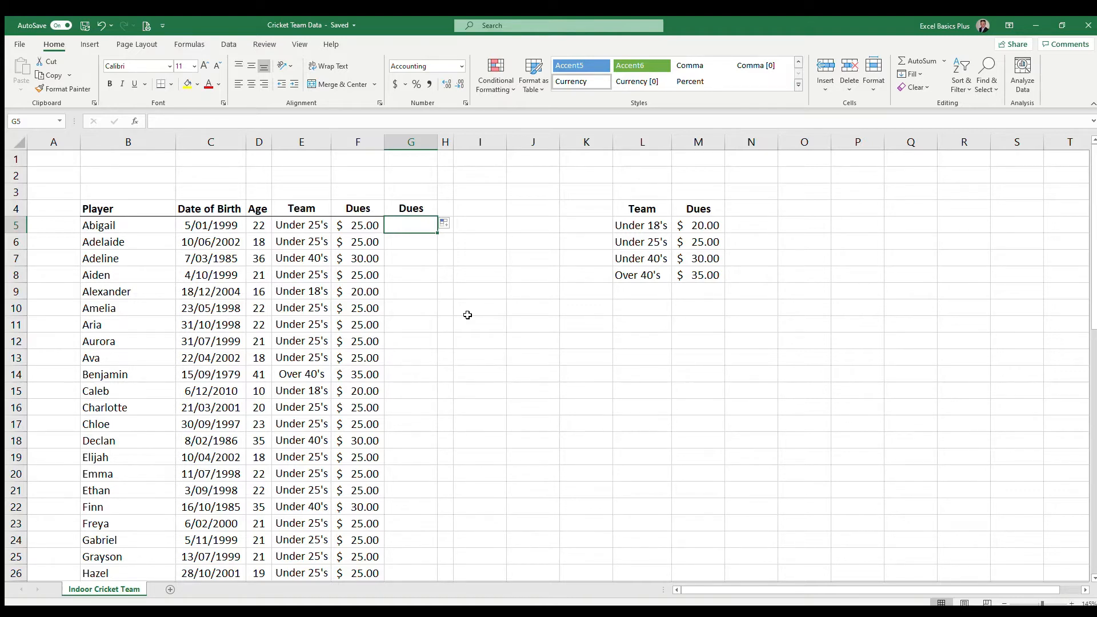
type("+index")
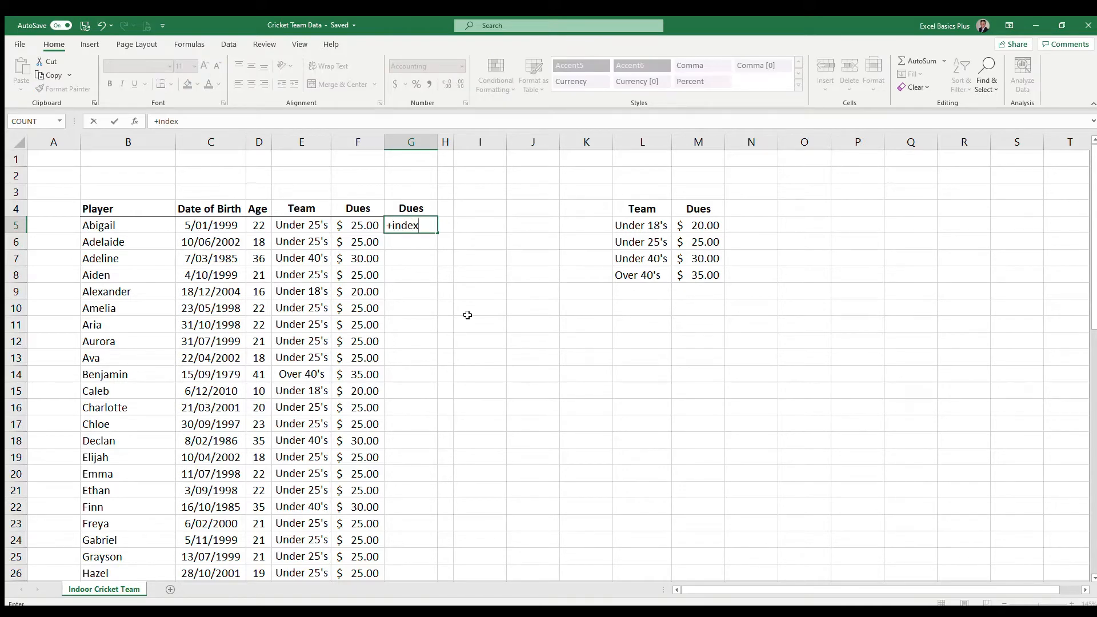
key("Tab")
left_click_drag(696, 210, 701, 270)
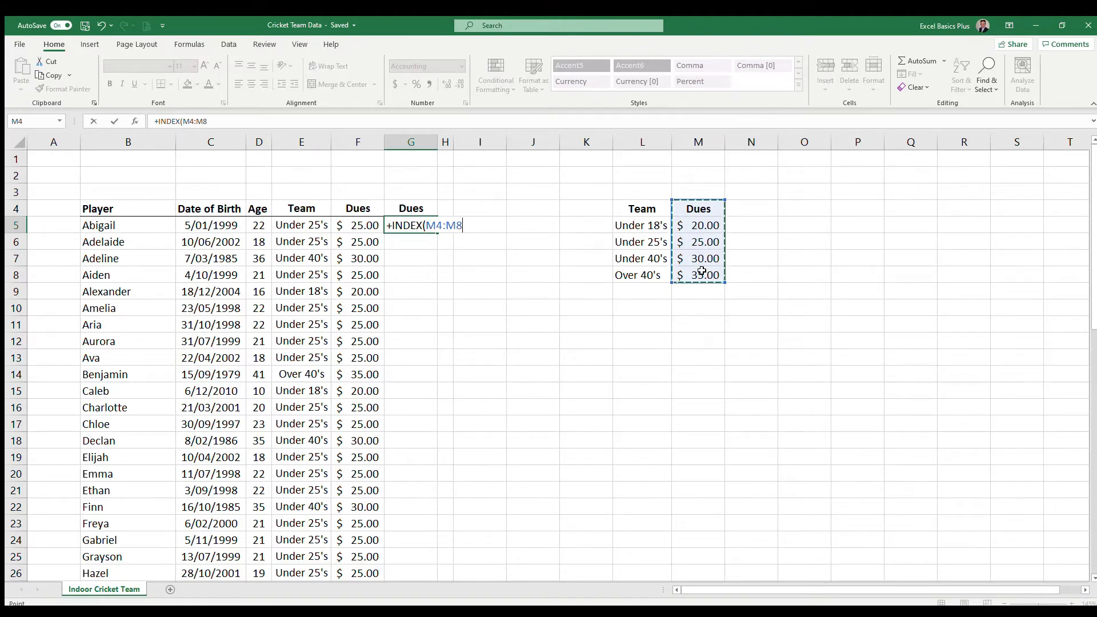
key("F4")
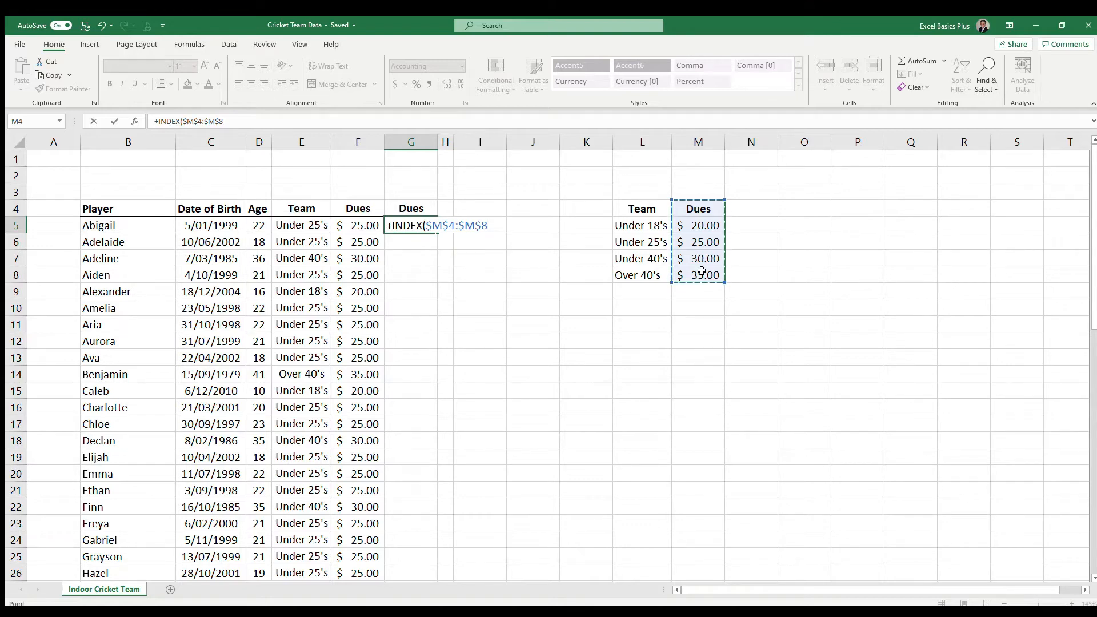
key("BackSpace")
key("BackSpace")
key("BackSpace")
key("BackSpace")
key("BackSpace")
key("BackSpace")
key("BackSpace")
key("BackSpace")
key("BackSpace")
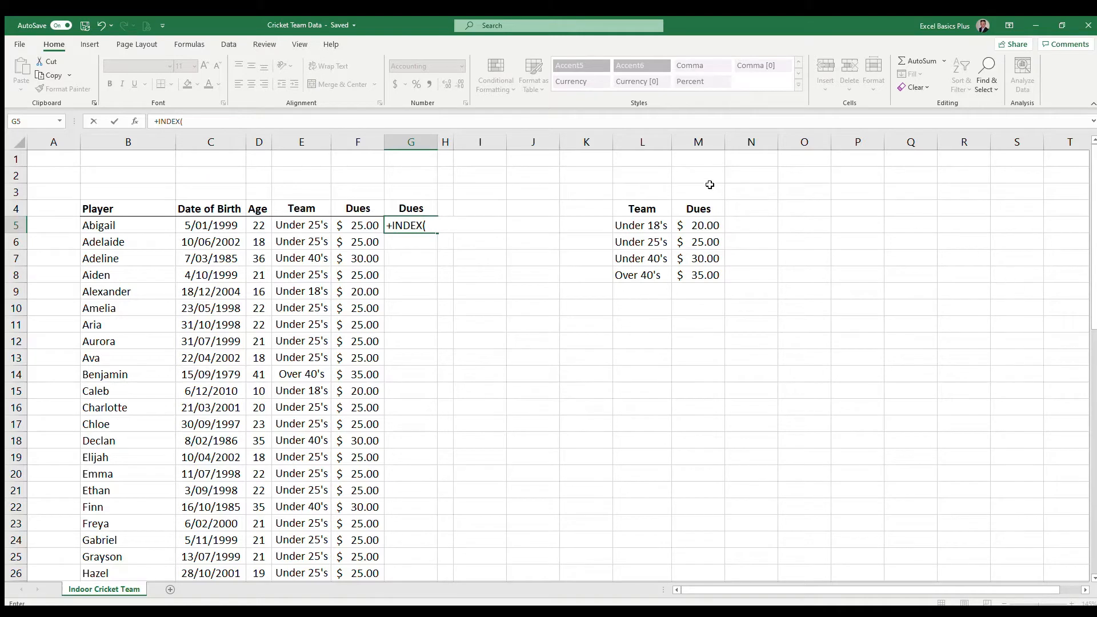
Set the INDEX array in G5 to the entire dues column as the absolute reference $M:$M
left_click(704, 143)
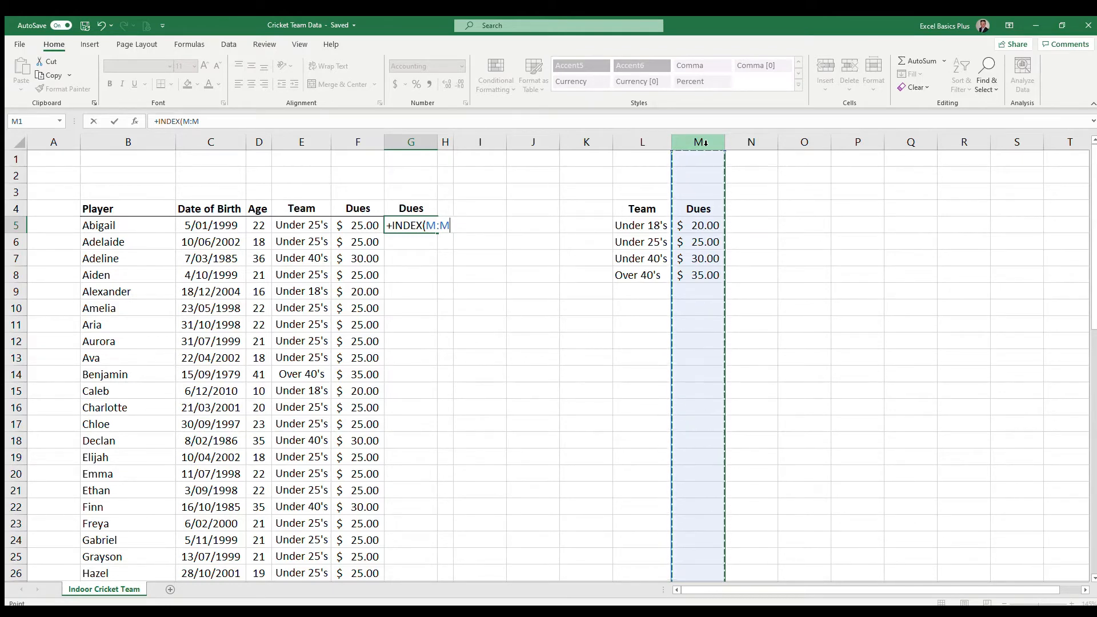
key("F4")
type(",")
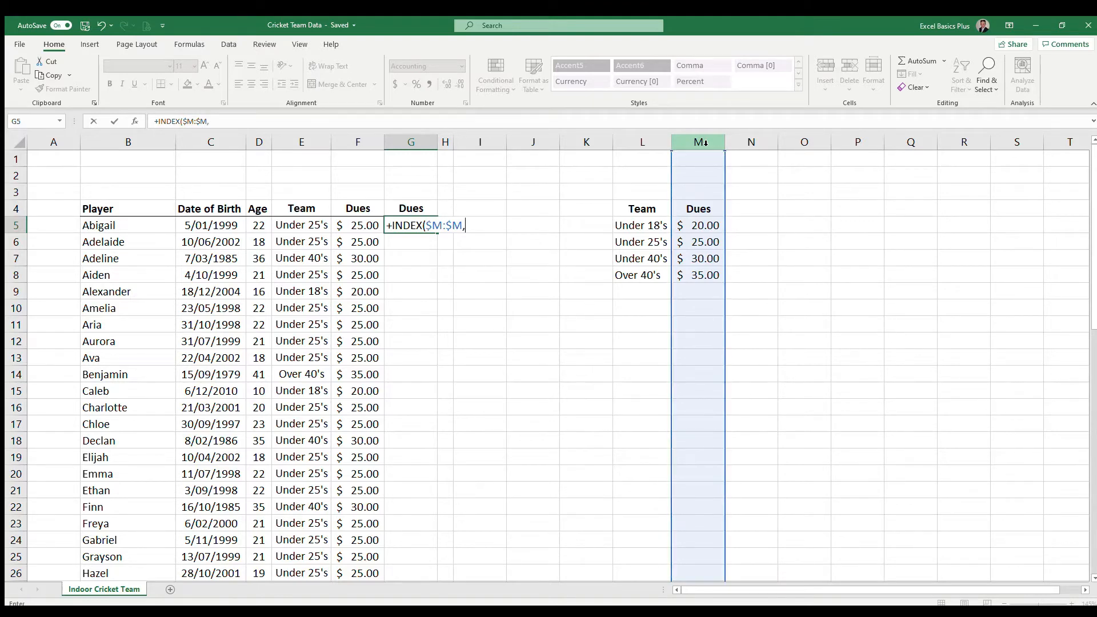
type("mact")
Complete the G5 formula with a nested MATCH(E5,$L:$L,0) as the row number and enter it
key("BackSpace")
key("BackSpace")
key("Tab")
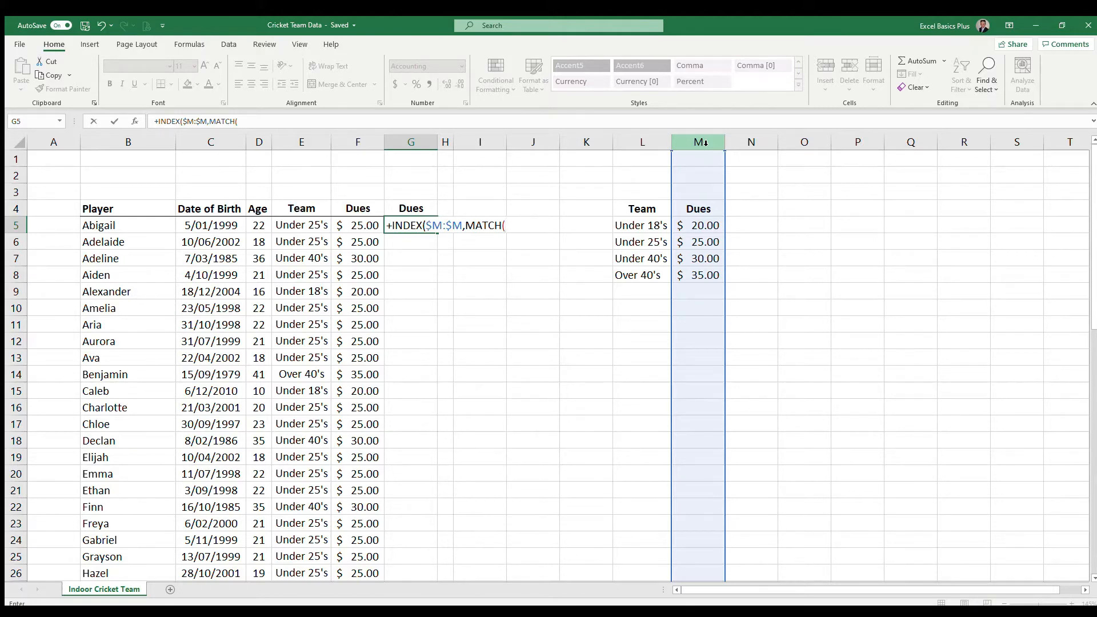
left_click(299, 226)
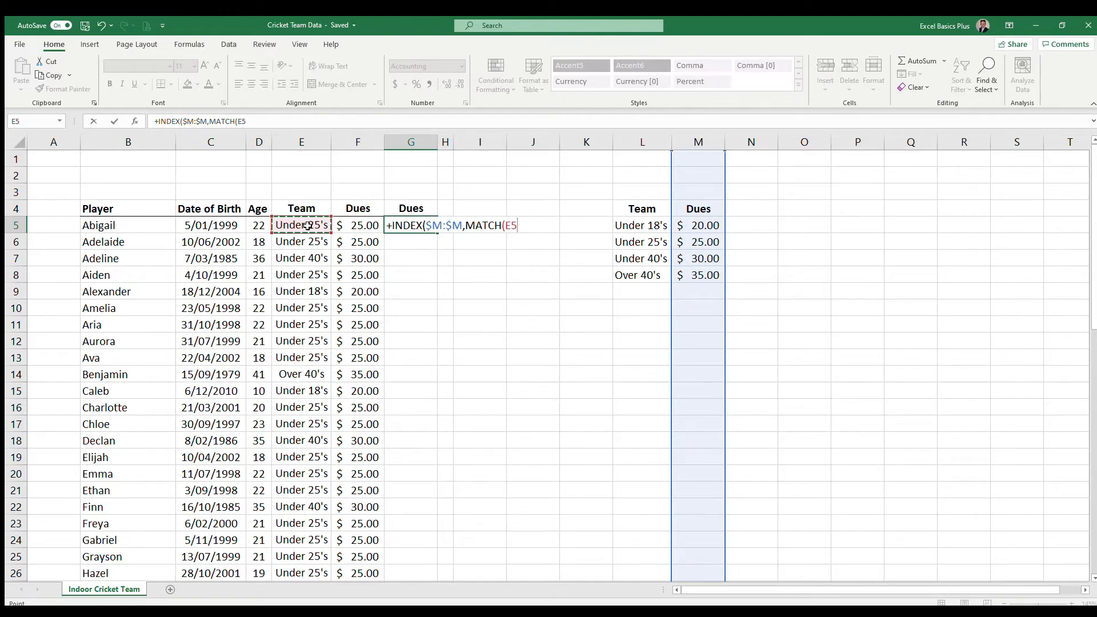
type(",")
left_click(644, 146)
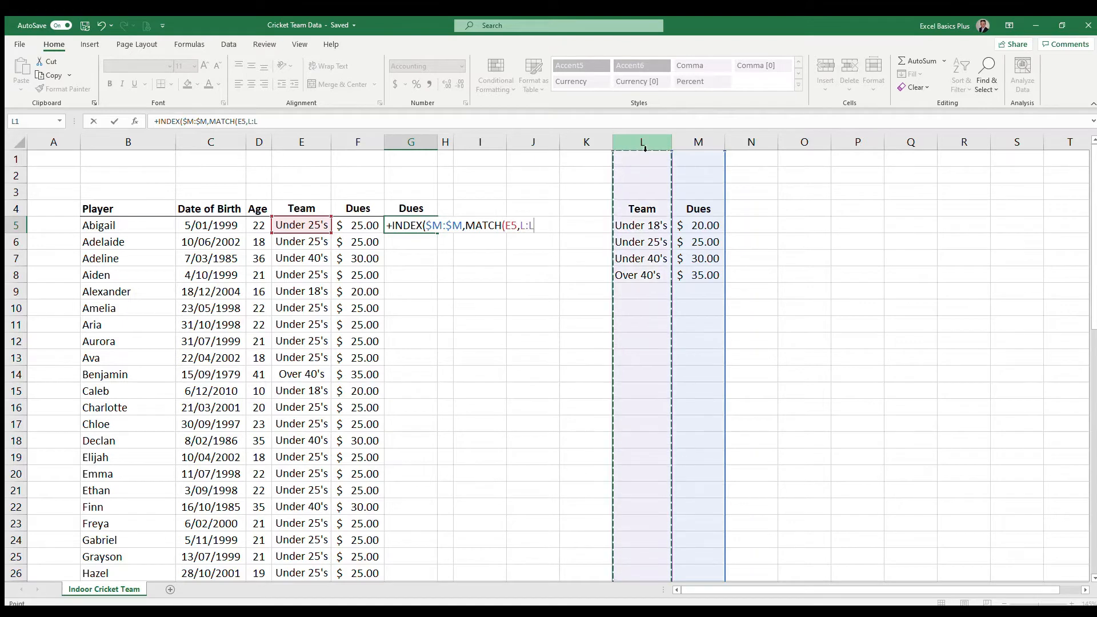
key("F4")
type(",0")
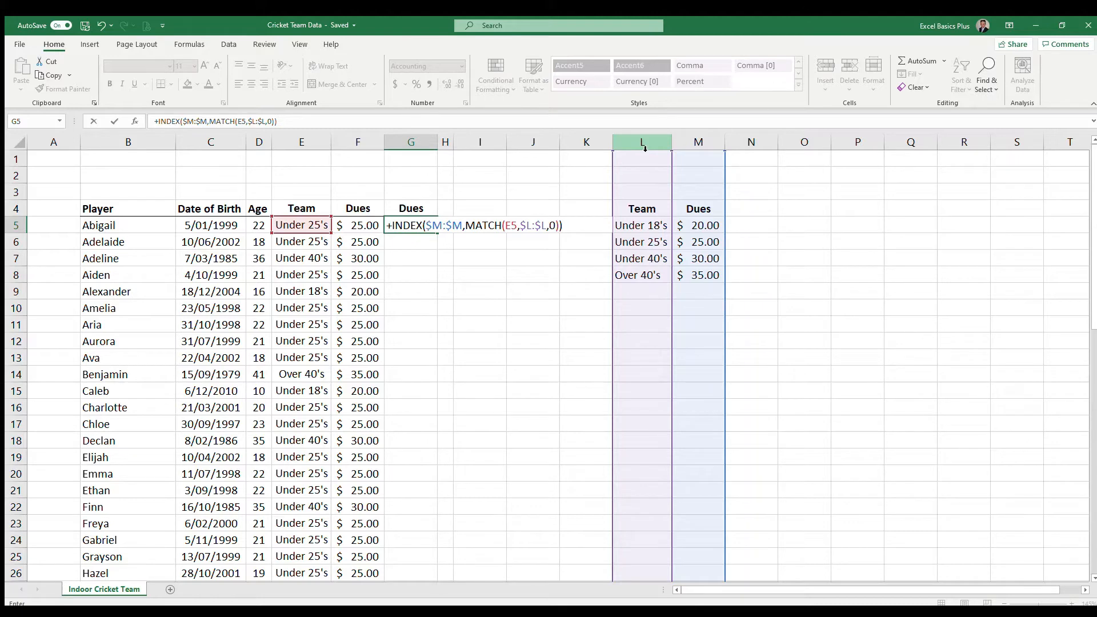
key("Return")
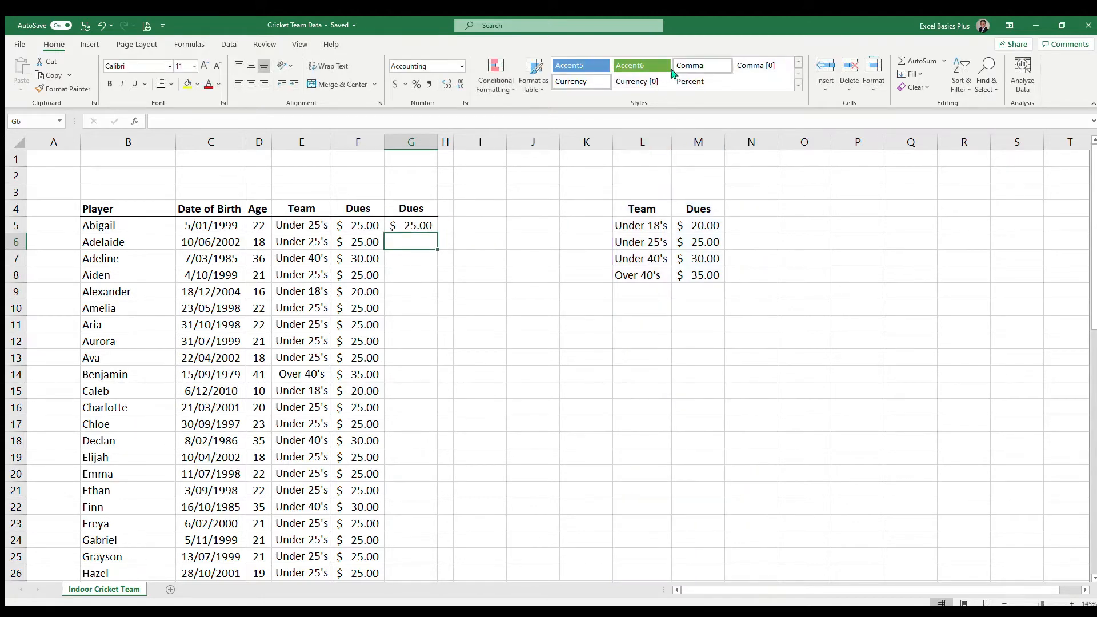
Fill the INDEX MATCH formula from G5 down the second Dues column and spot-check rows 9 and 17
left_click(423, 227)
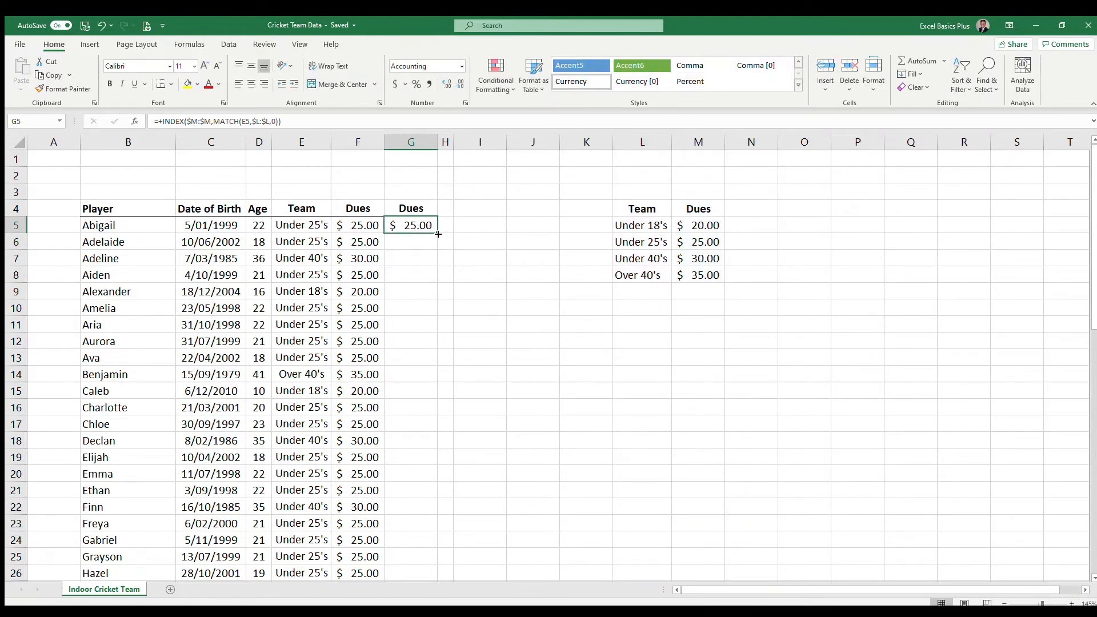
double_click(437, 234)
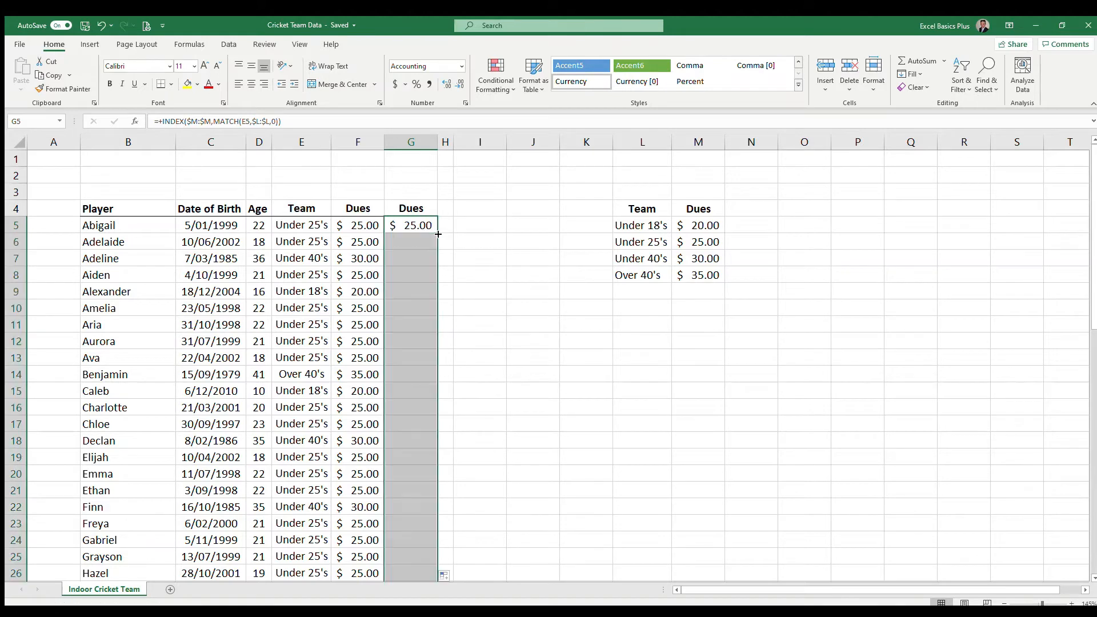
left_click(423, 288)
left_click(416, 426)
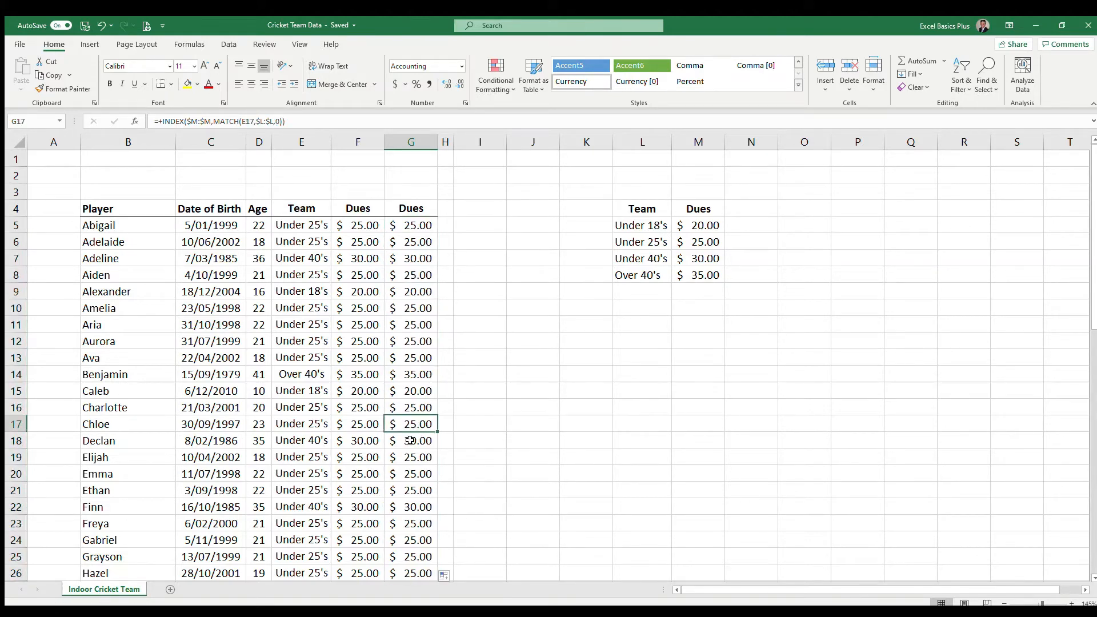
Copy the dues list M4:M8 and paste its values into column K starting at K4, beside the Team column
left_click(415, 440)
left_click(418, 229)
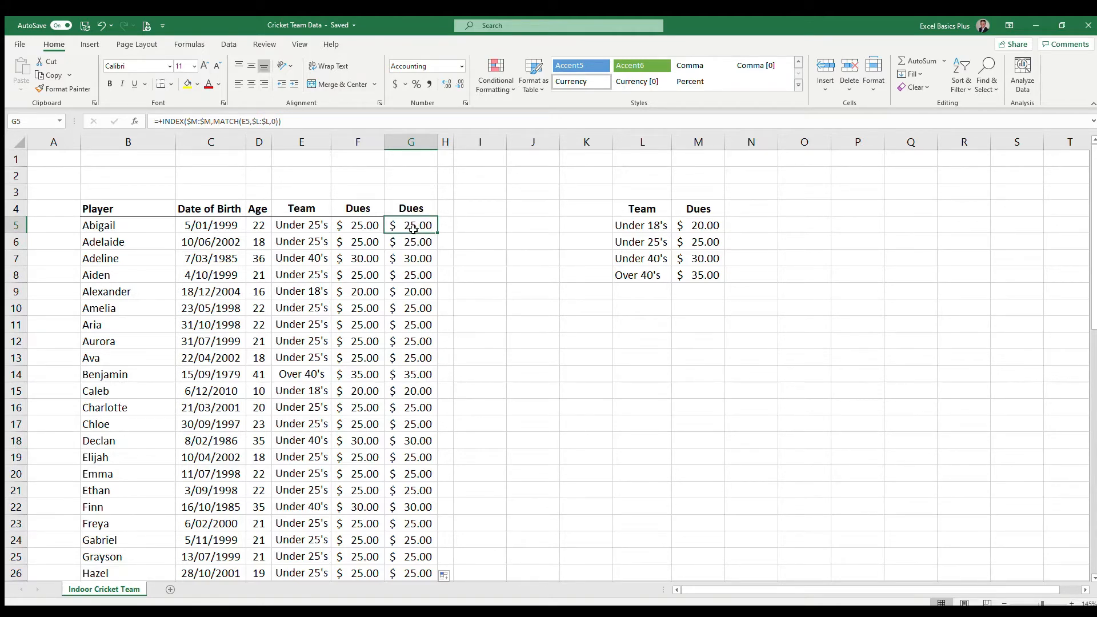
left_click_drag(698, 210, 699, 267)
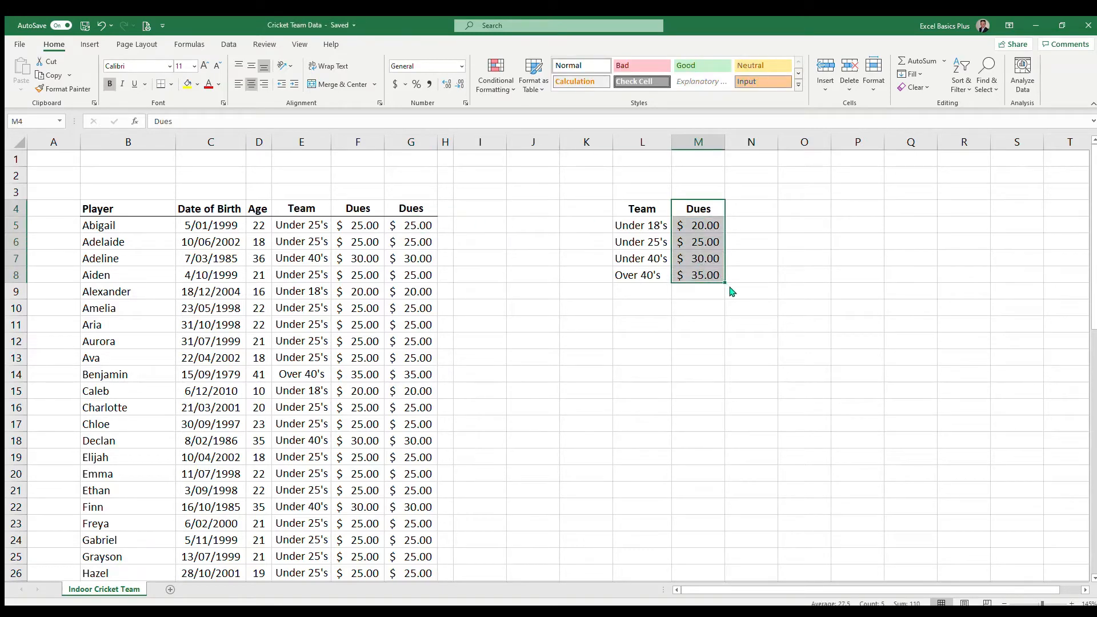
key("ctrl+c")
left_click(600, 216)
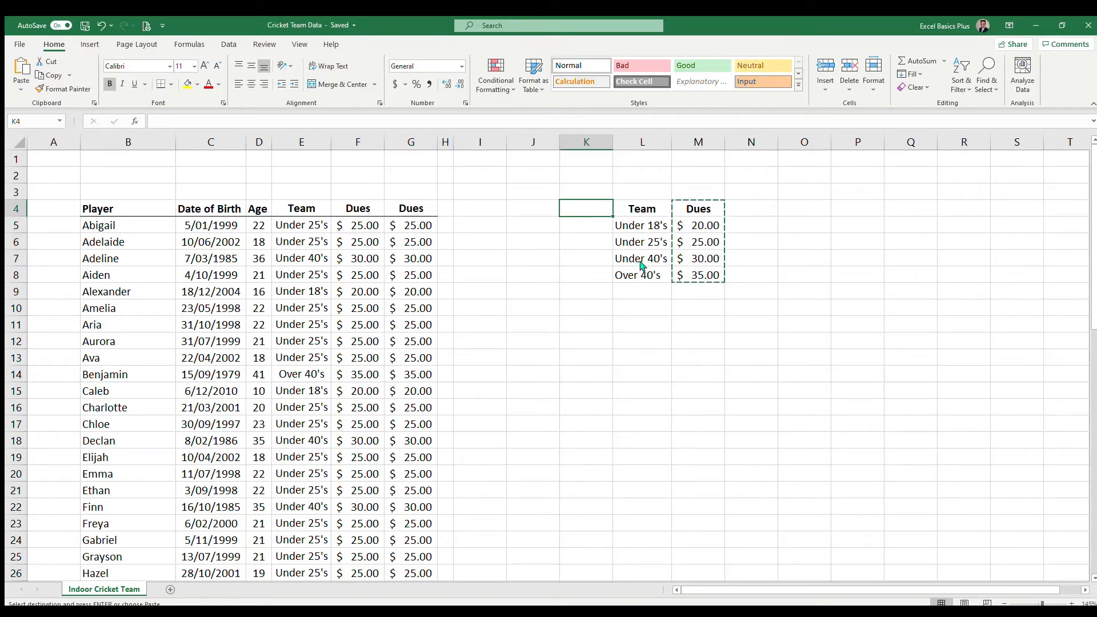
key("ctrl+shift+v")
left_click(597, 225)
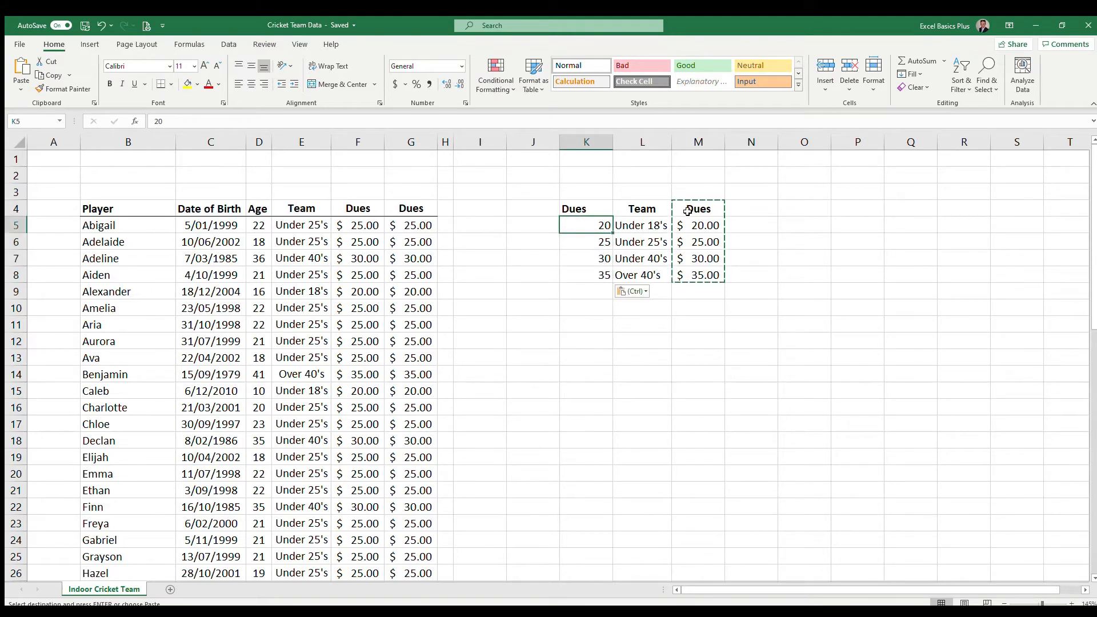
left_click(592, 212)
key("Escape")
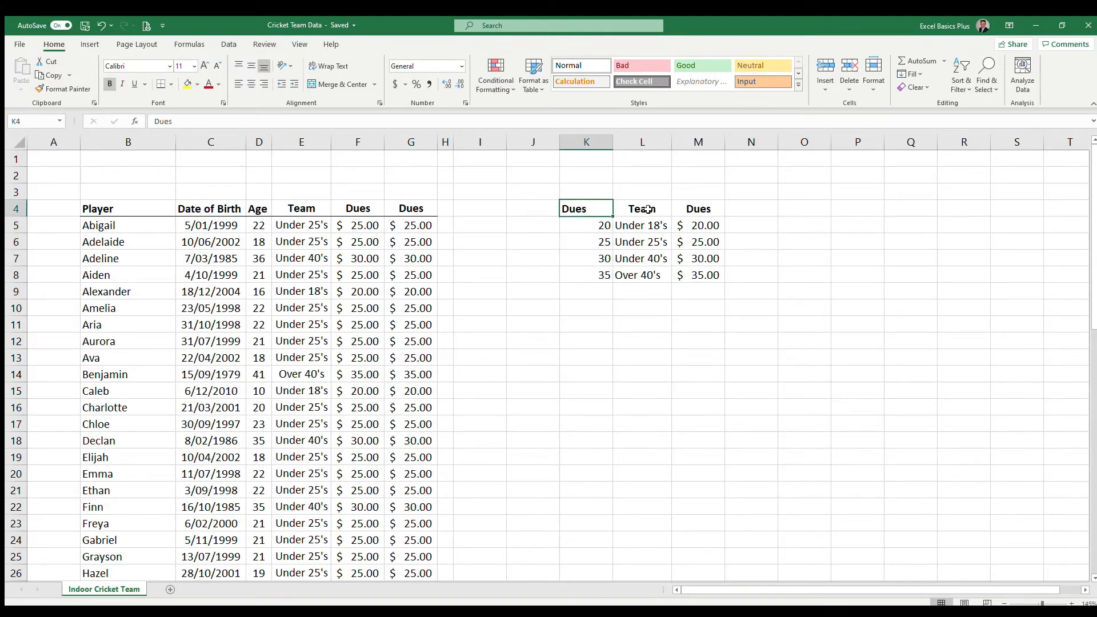
Change the INDEX array in the G5 formula to the copied dues column, $K:$K, and enter it
left_click(642, 209)
left_click(398, 227)
left_click(354, 122)
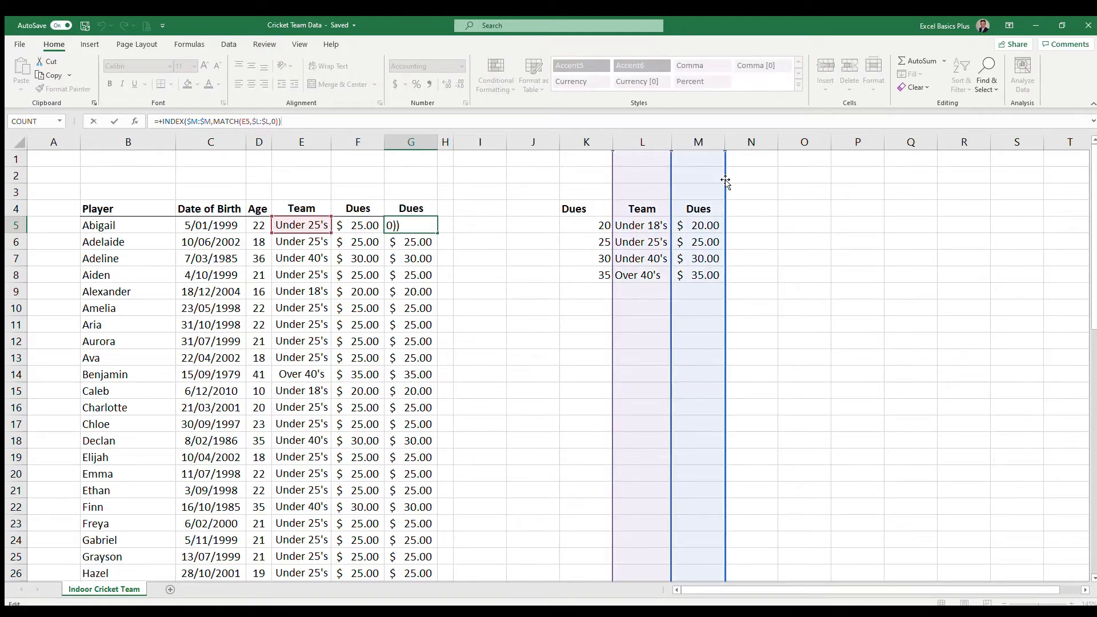
left_click_drag(725, 181, 595, 183)
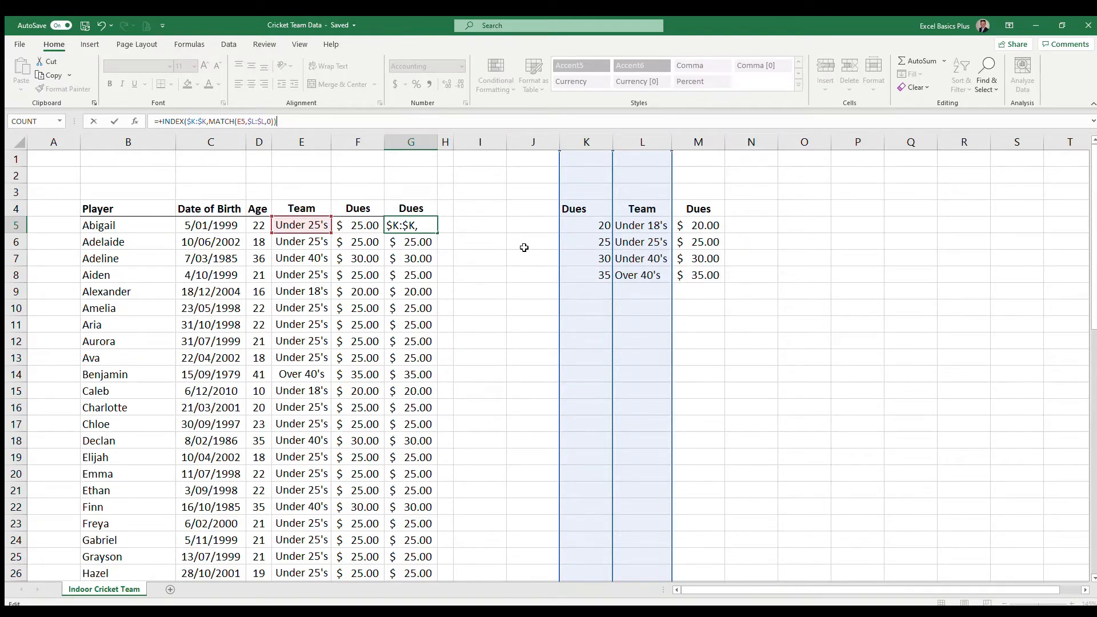
key("Return")
Fill the revised G5 formula down the second Dues column and compare it with the VLOOKUP formula in F5
left_click(429, 227)
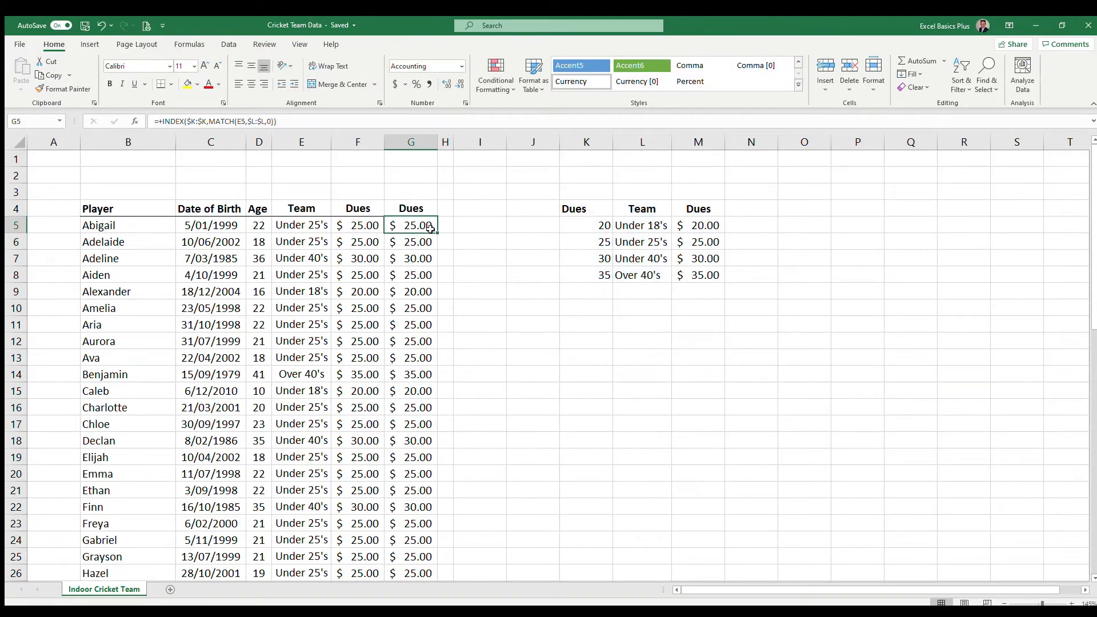
double_click(430, 227)
left_click(420, 226)
left_click(369, 228)
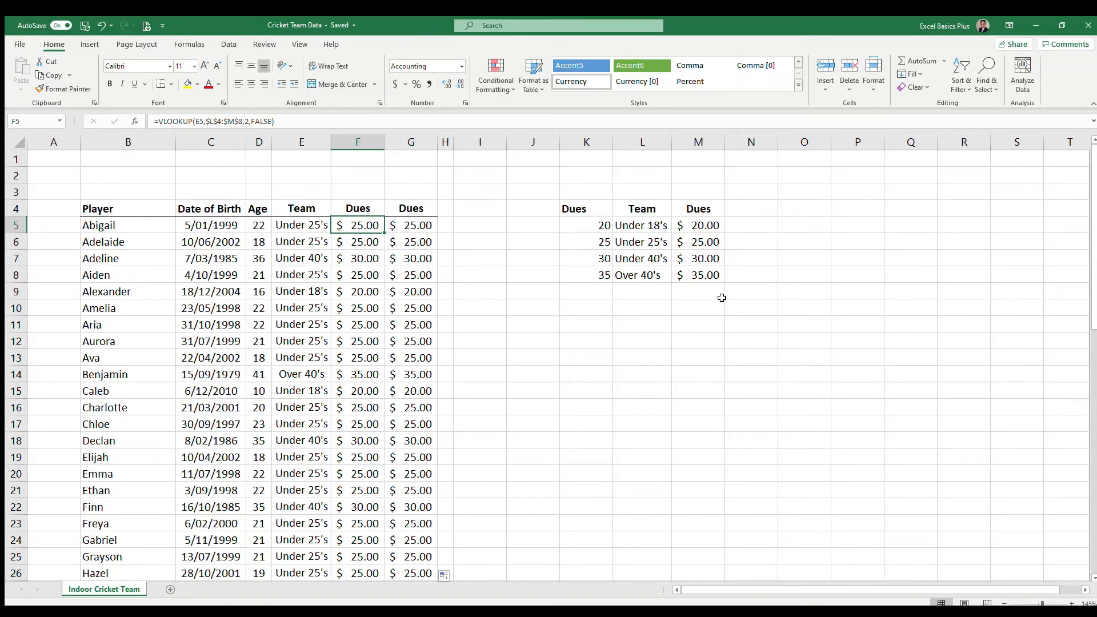
Add up the dues M5:M8 with the formula =SUM(M5:M8) in cell M10
left_click(694, 311)
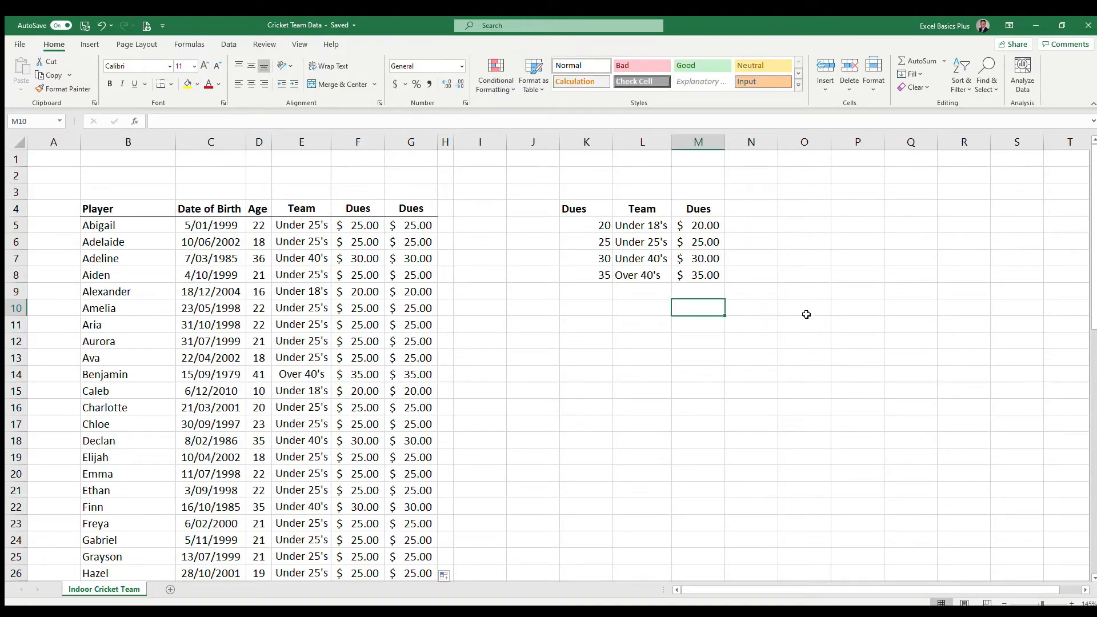
type("=s")
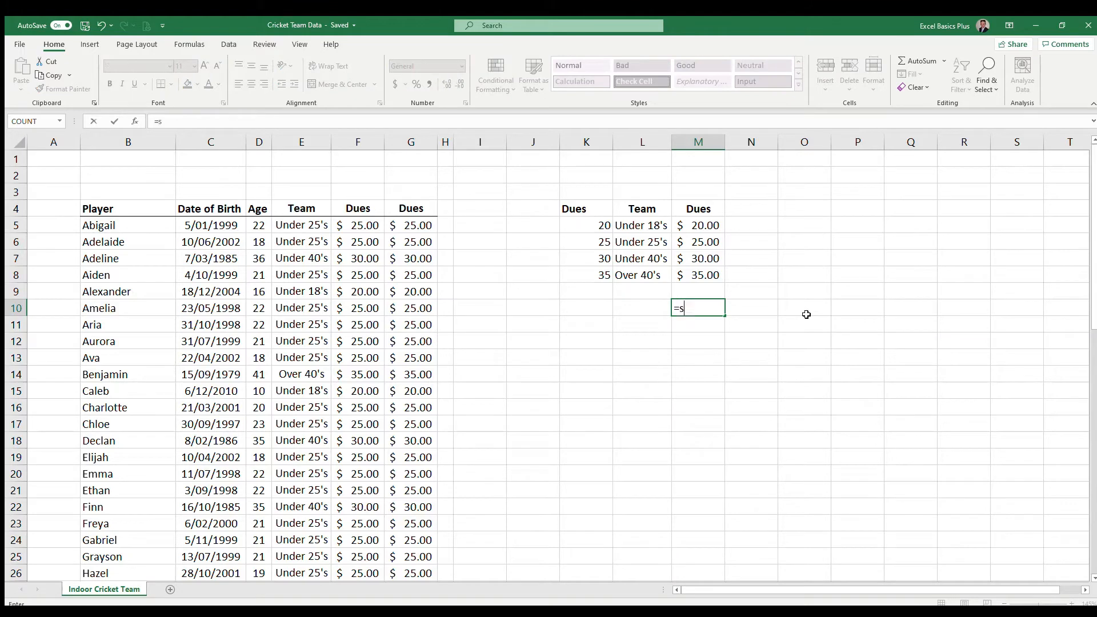
type("um(")
left_click_drag(703, 225, 716, 286)
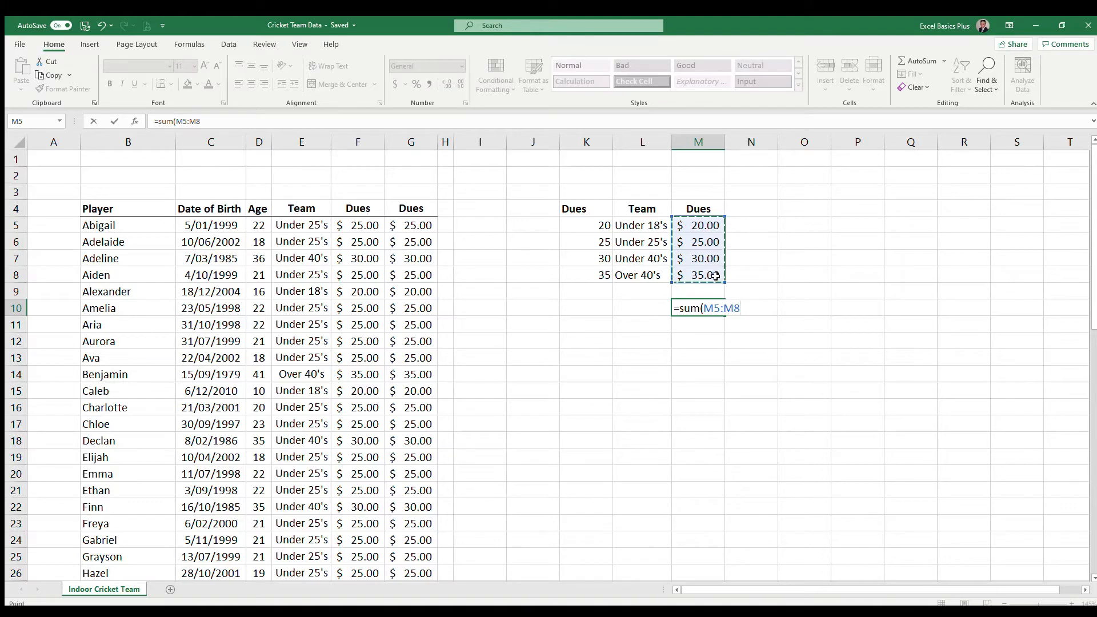
type(")")
key("Return")
key("Up")
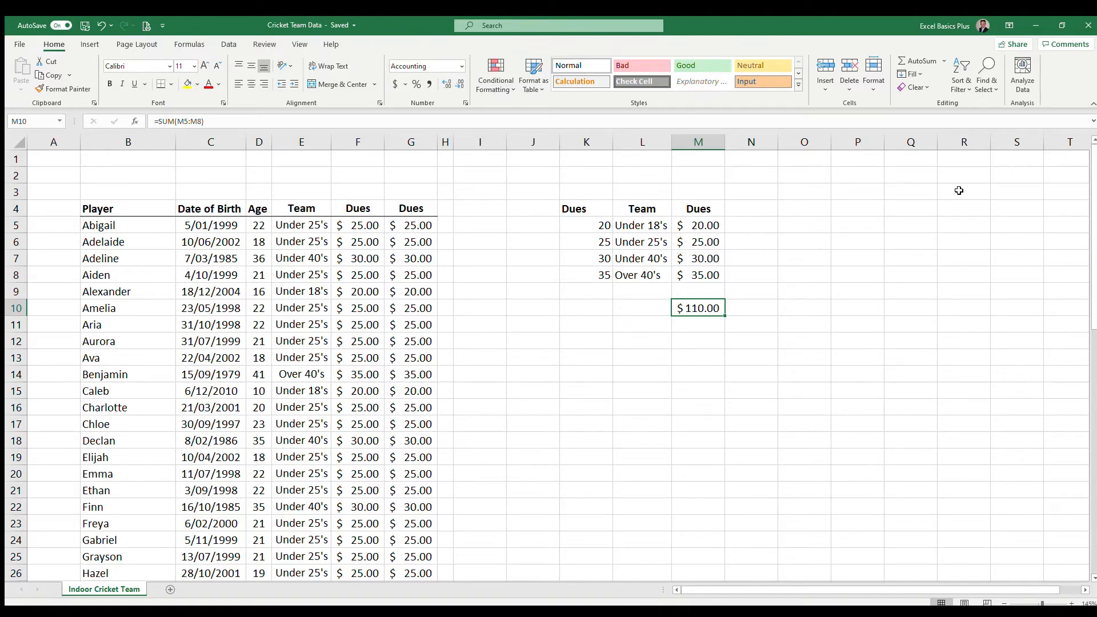
Review the INDEX MATCH formula in G5 and the SUM formula in M10
left_click(417, 227)
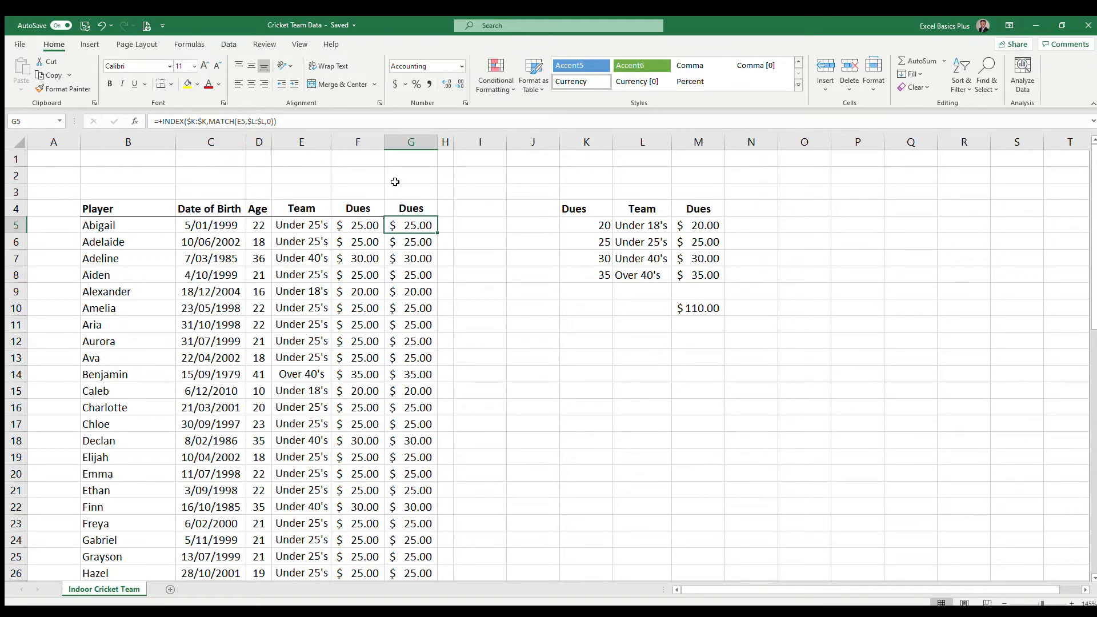
left_click(383, 122)
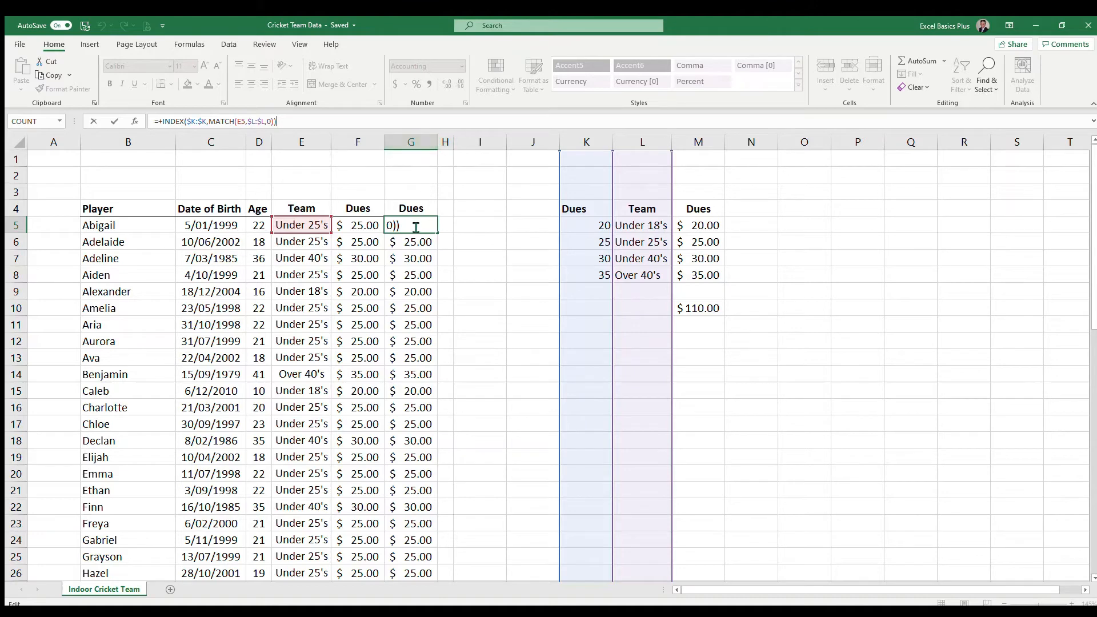
key("ctrl+Return")
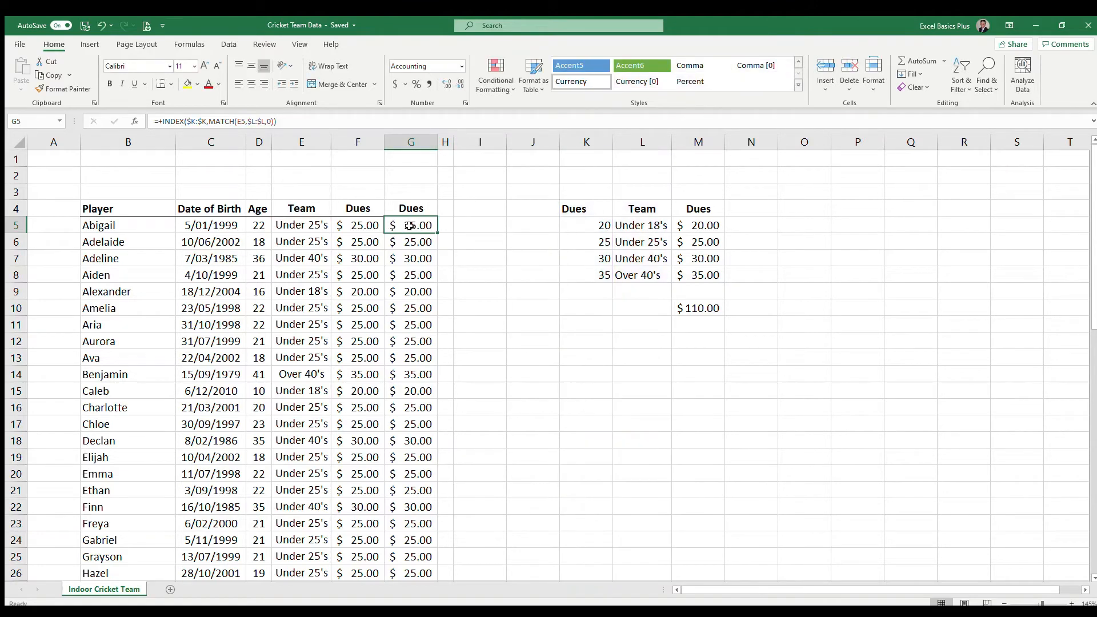
left_click(703, 309)
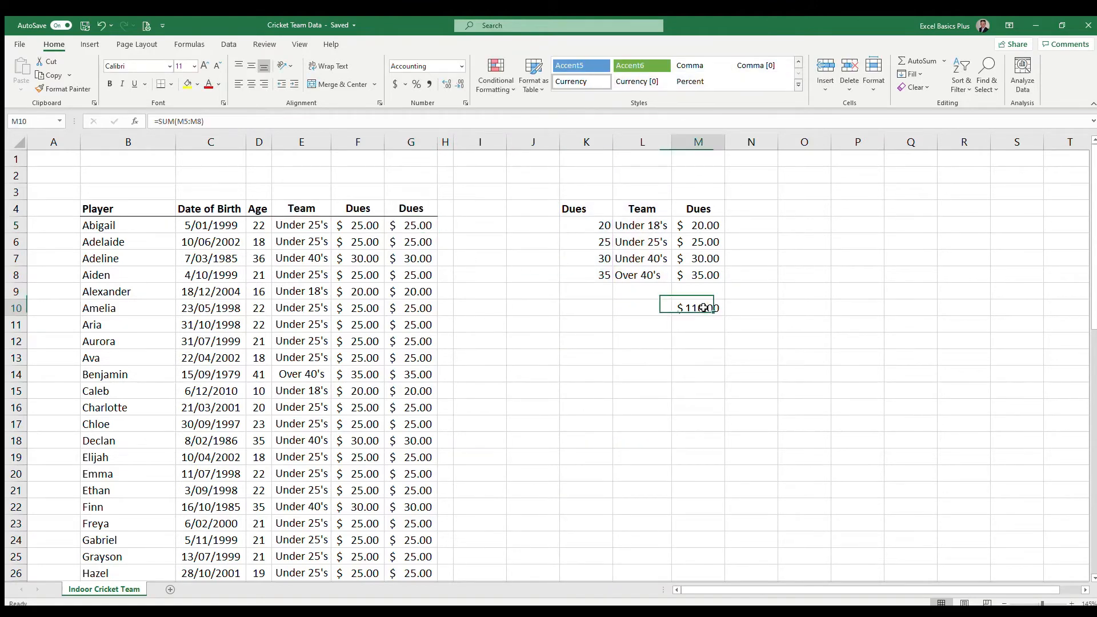
Start an IF formula in M12 that tests whether B5 equals the first player's name as quoted text
left_click(702, 336)
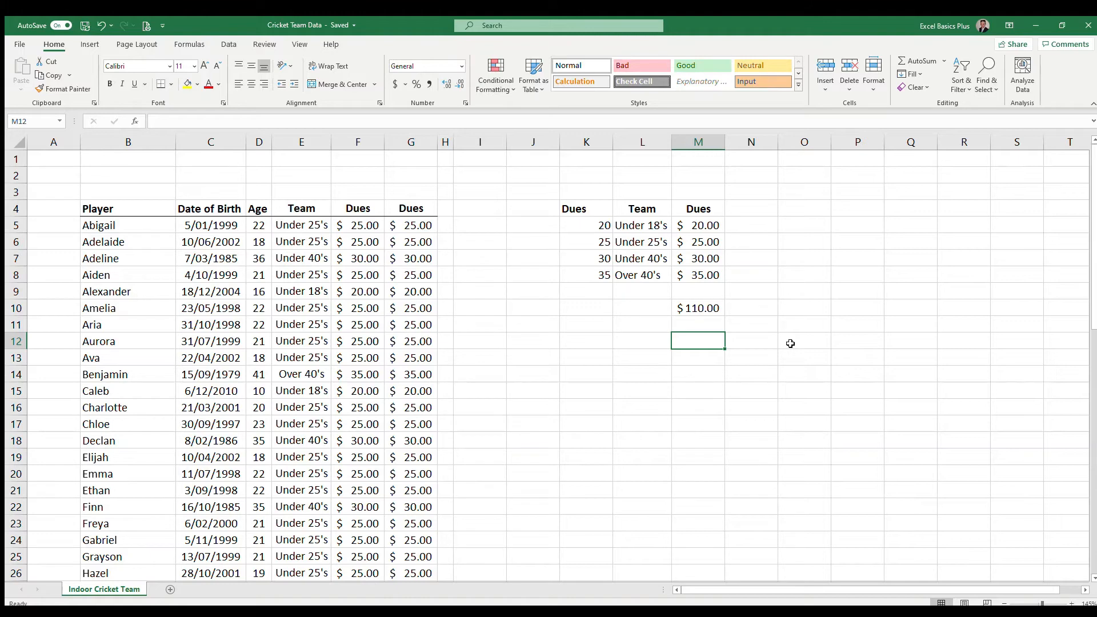
type("=if")
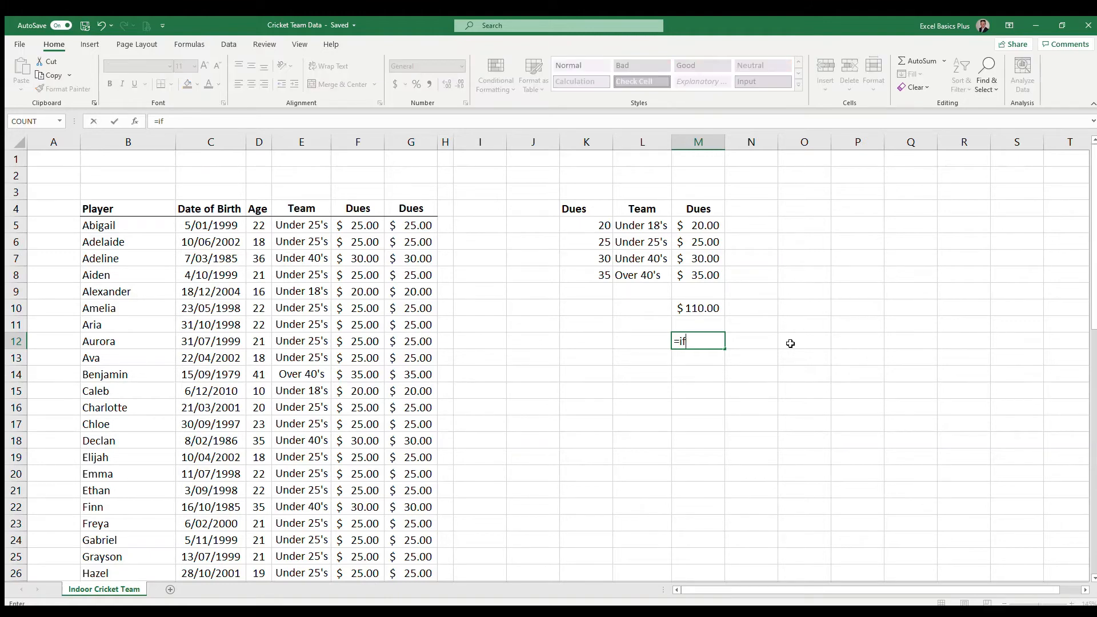
type("(")
left_click(121, 225)
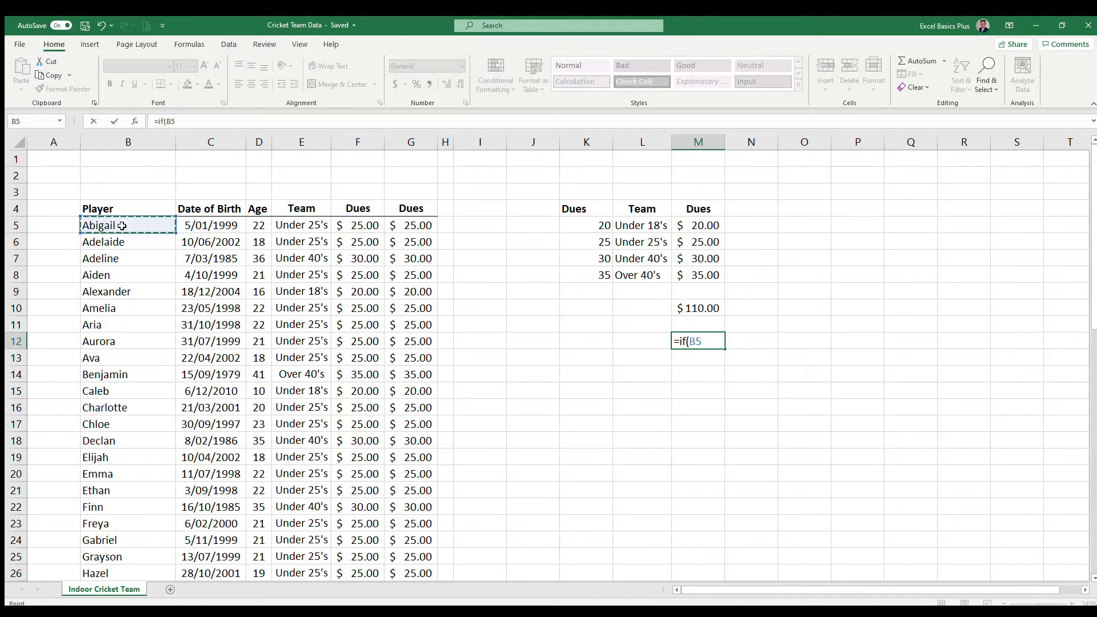
type("=\"Abigail\"")
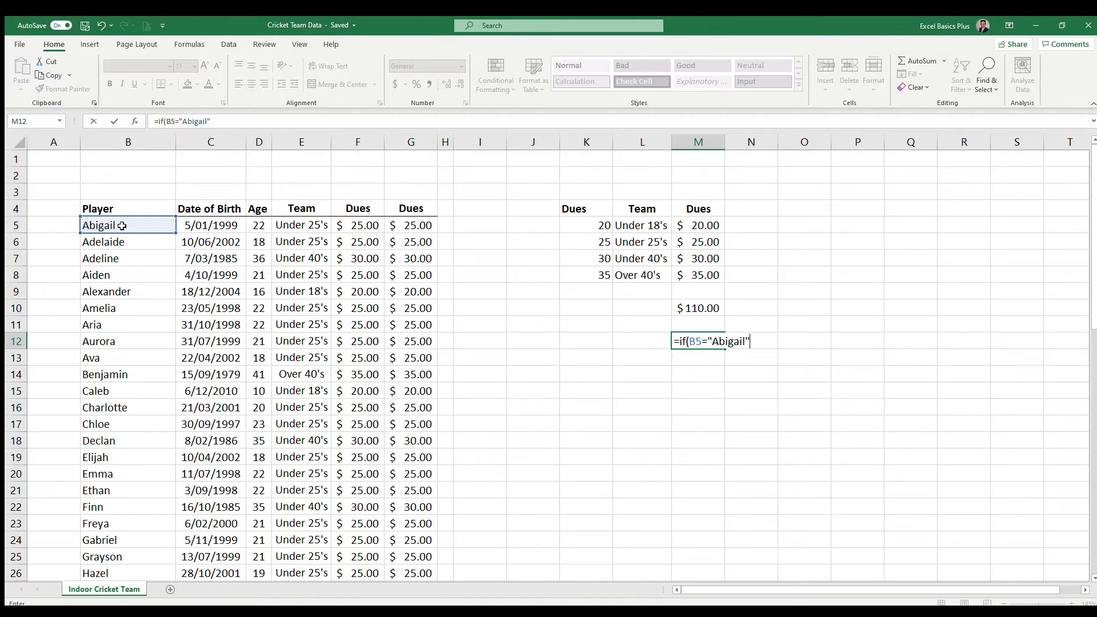
type(",")
Complete the M12 IF formula with C5 as the value if true and "Check" if false, and enter it
left_click(226, 225)
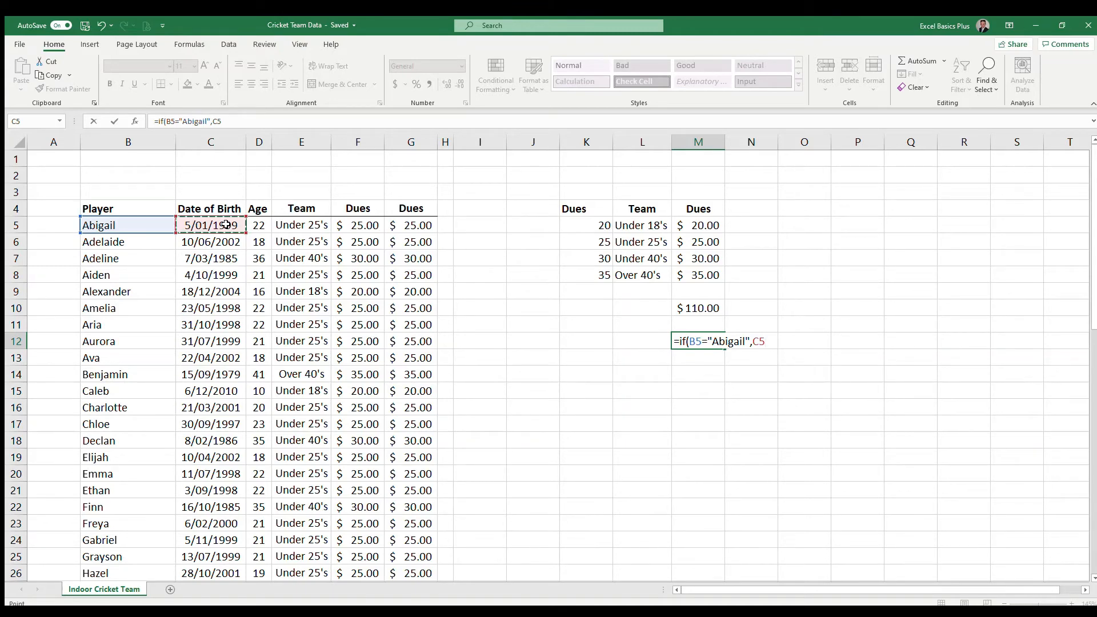
type(",")
type("\"\"")
key("BackSpace")
type("Check\"")
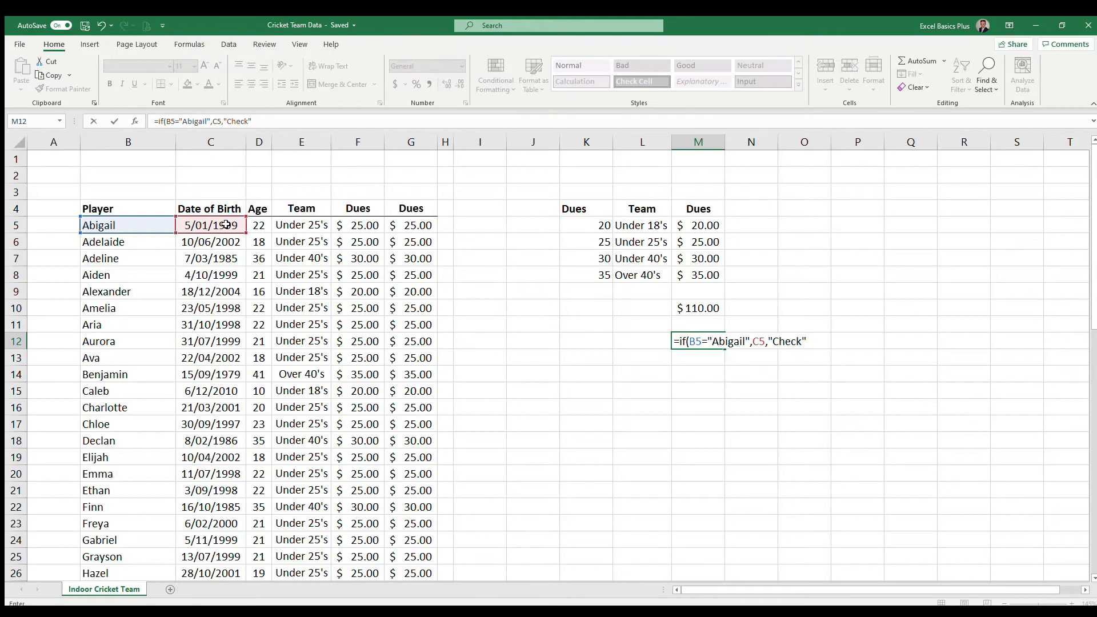
type(")")
key("Return")
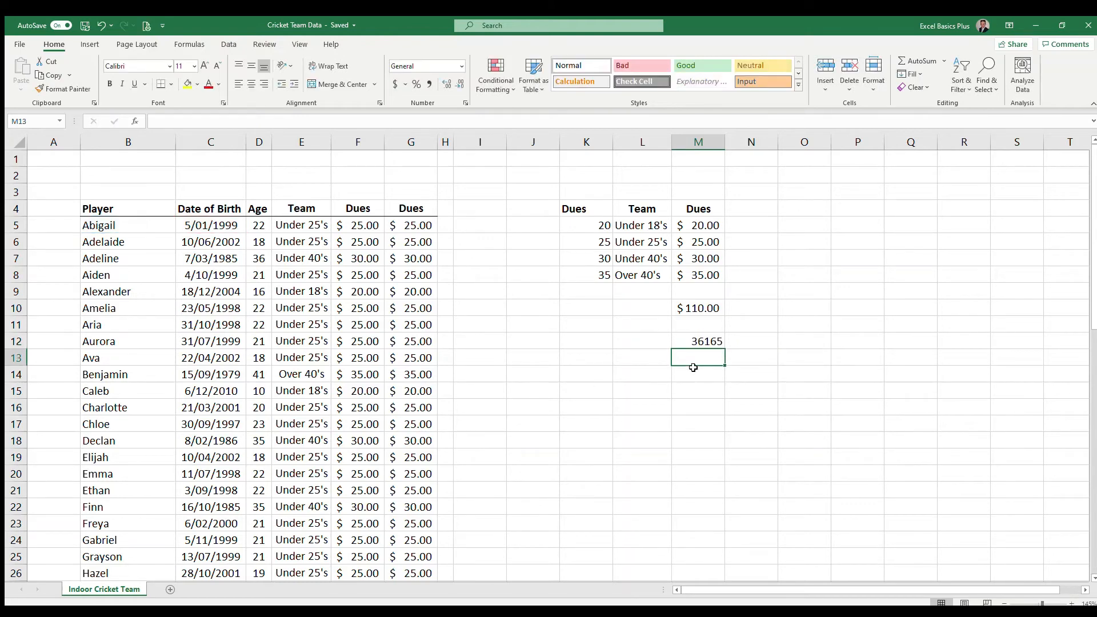
Format the IF result in M12 as a short date
left_click(701, 340)
left_click(459, 66)
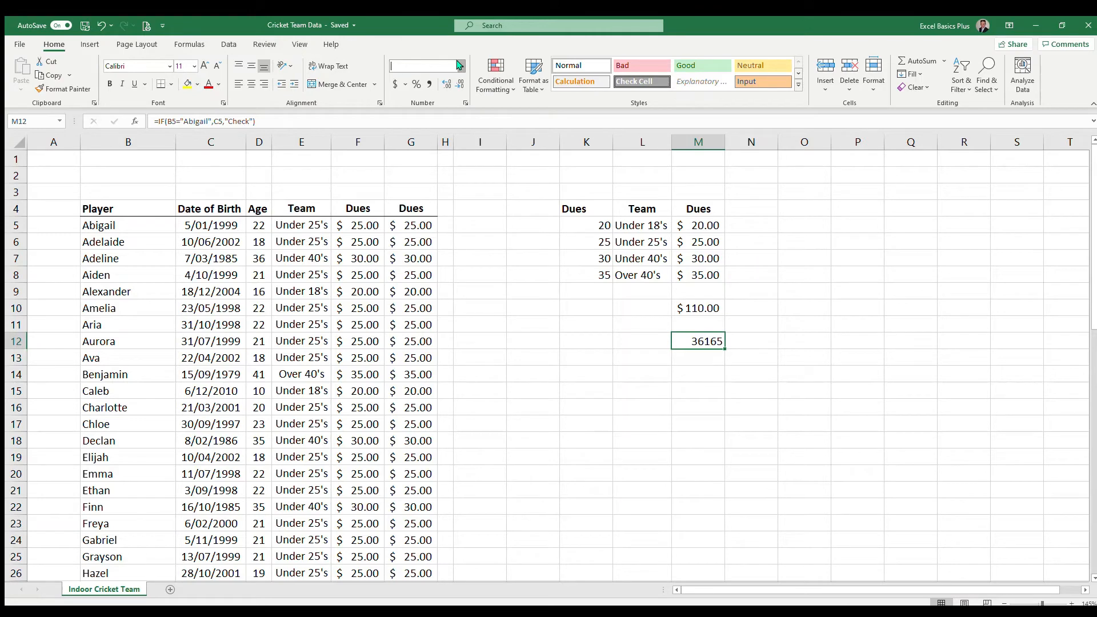
left_click(450, 191)
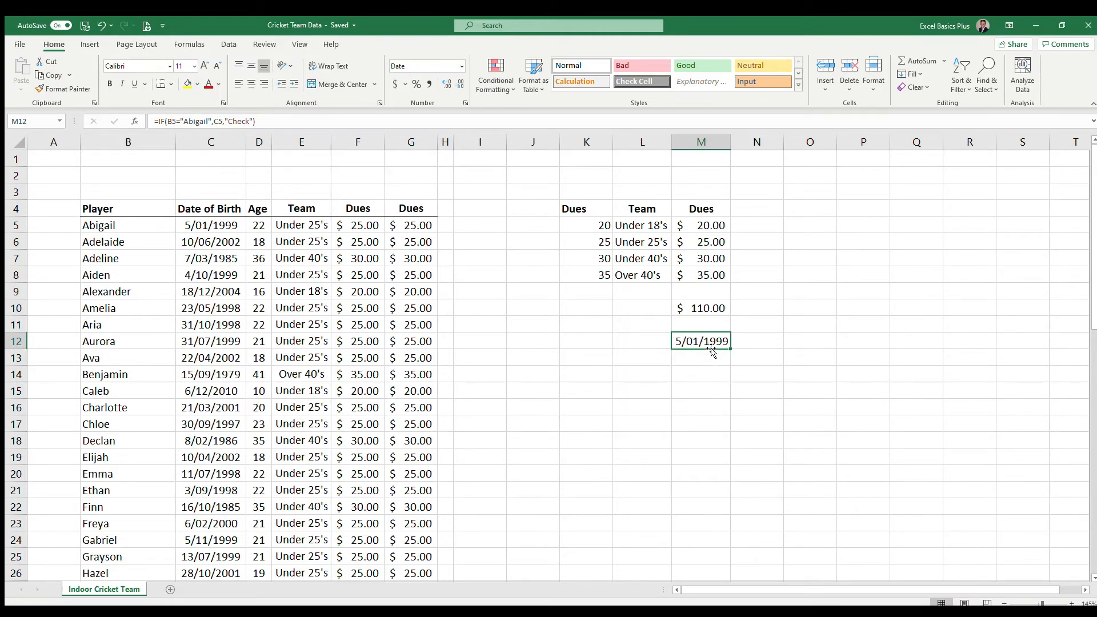
Remove the last letter of the first player's name in B5 and check how the IF formula in M12 responds
left_click(232, 225)
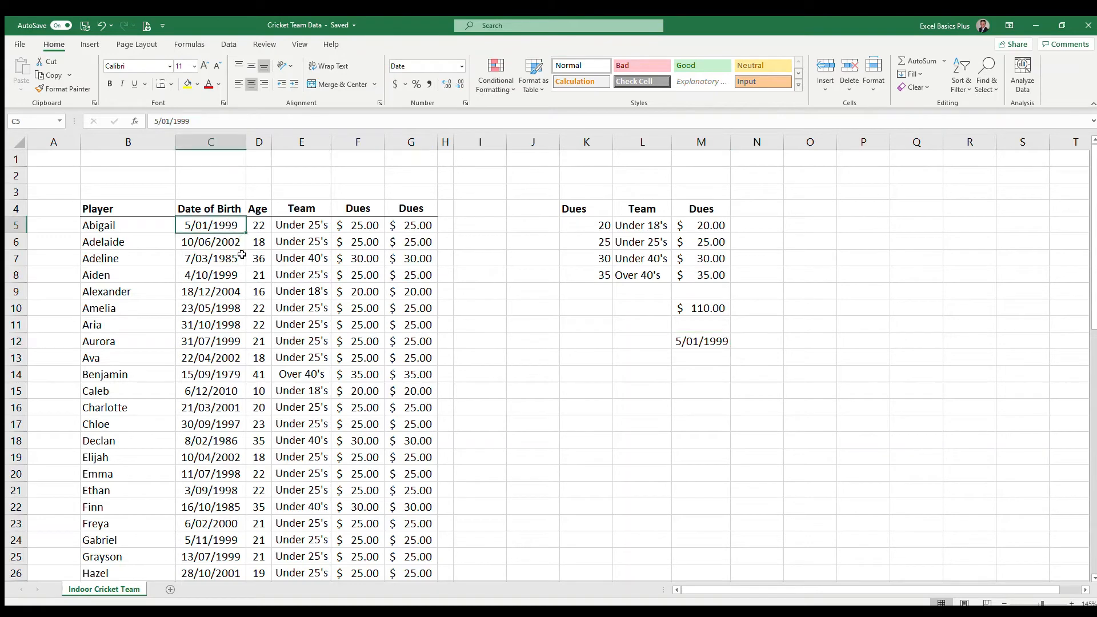
left_click(118, 226)
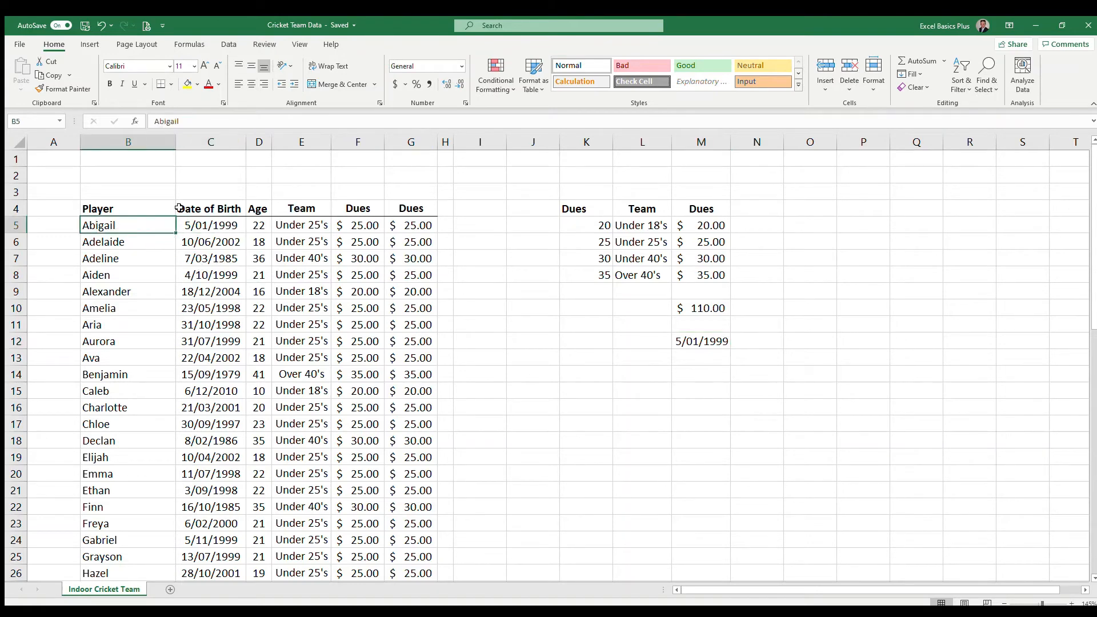
left_click(204, 123)
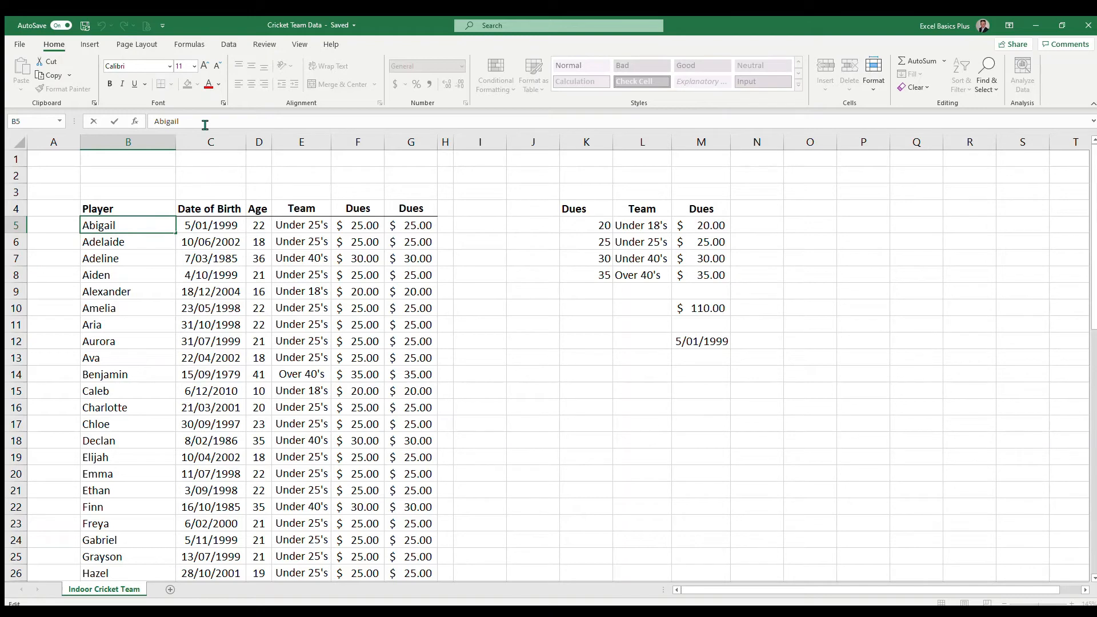
key("BackSpace")
key("Return")
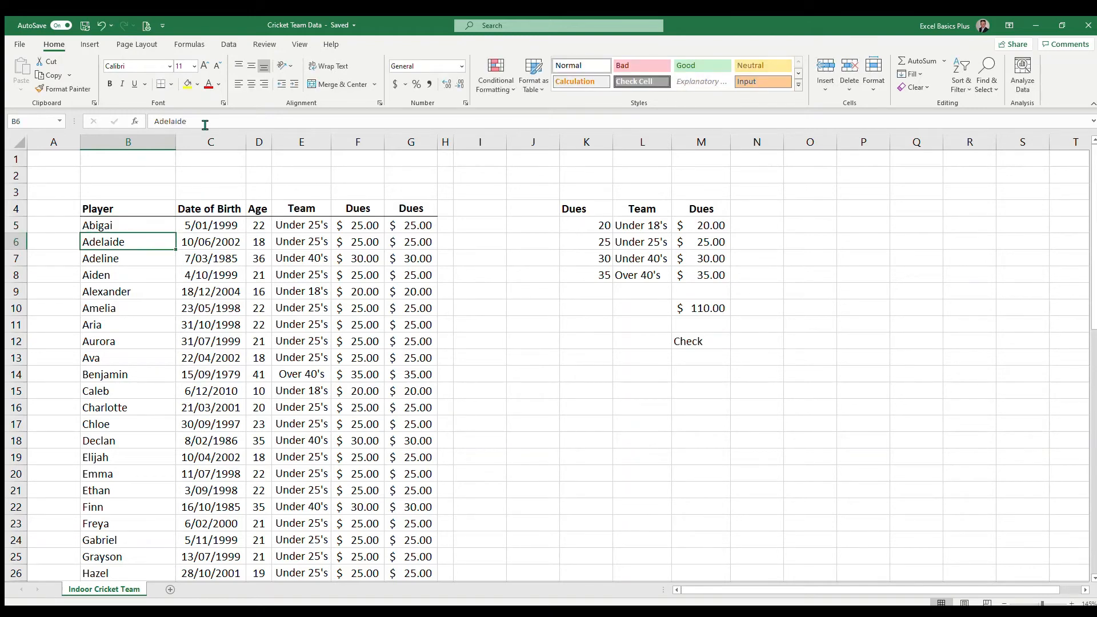
left_click(714, 339)
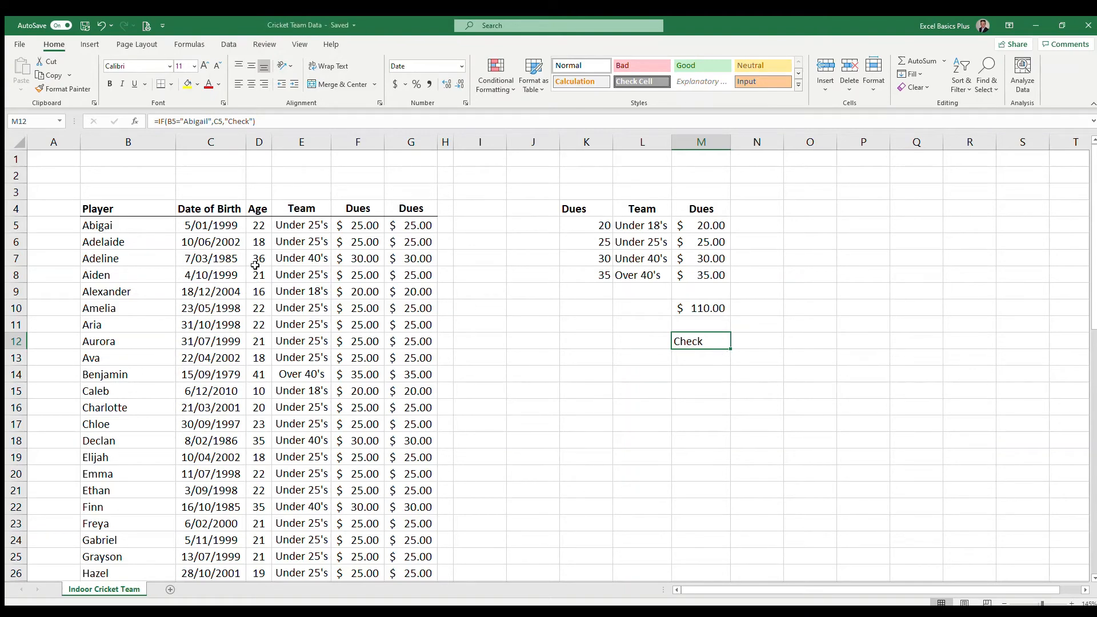
left_click(136, 226)
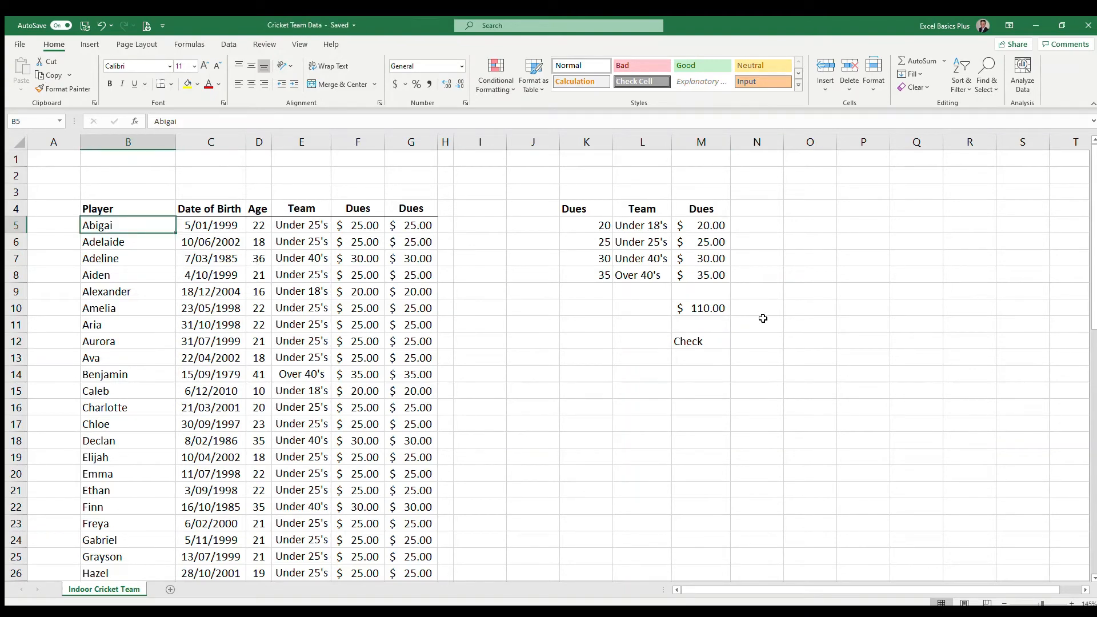
left_click(703, 340)
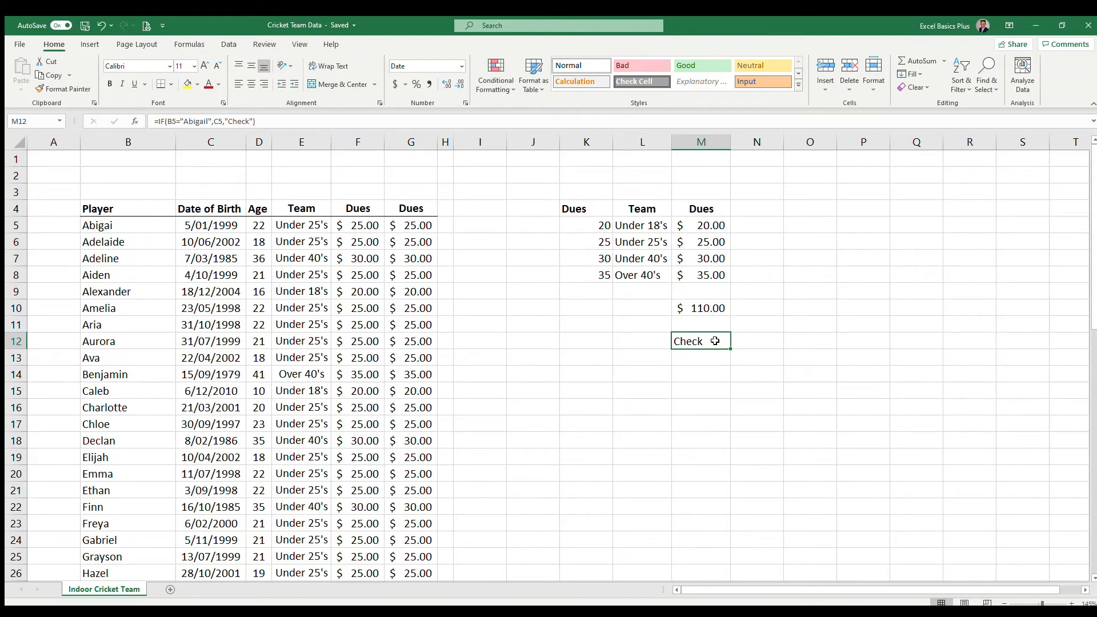
Start a SUMIF formula in M14 with the whole Team column E as the criteria range
left_click(693, 369)
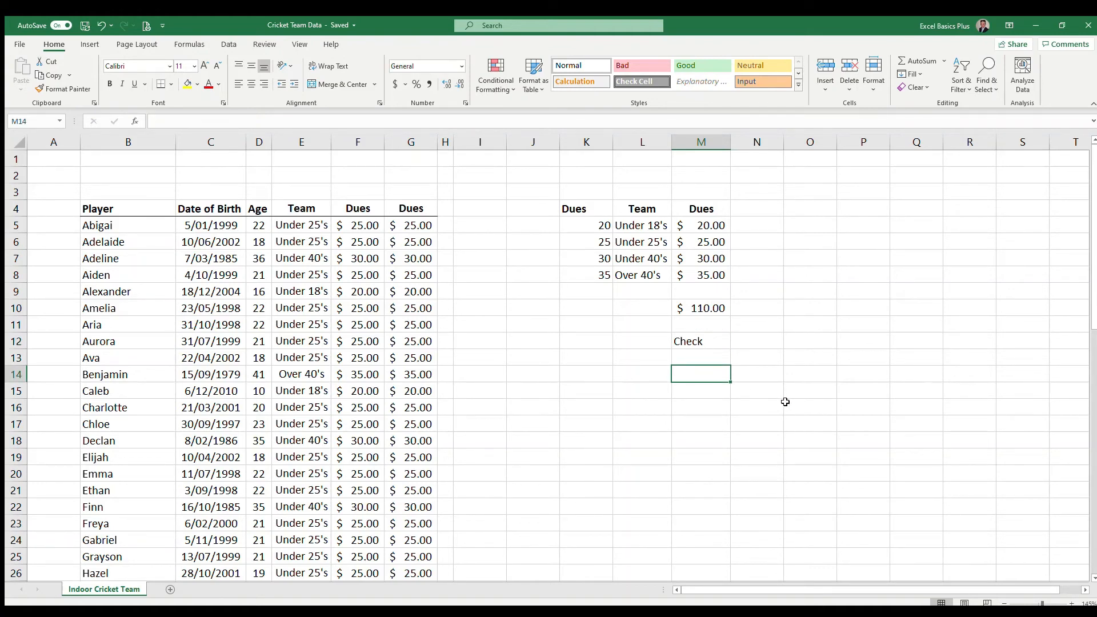
type("=")
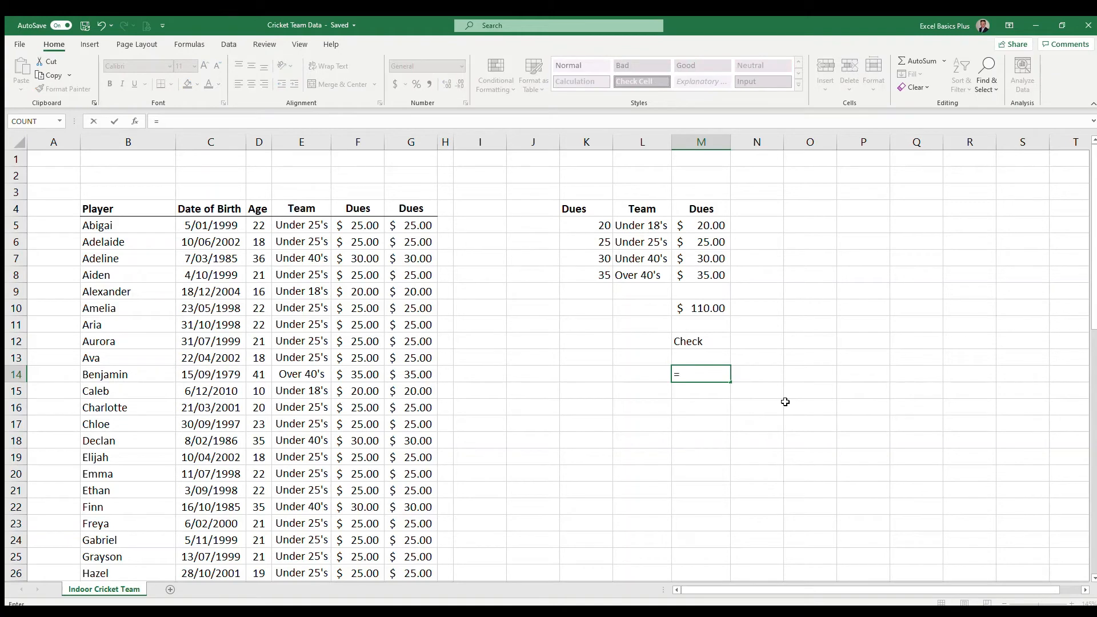
type("sumif(")
left_click(308, 147)
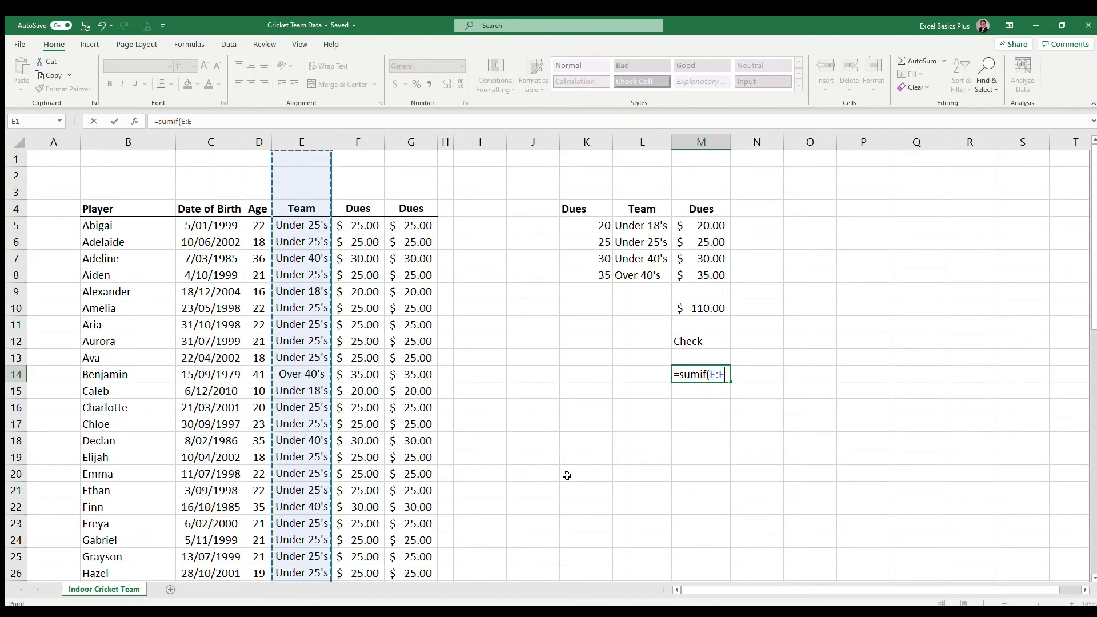
type(",")
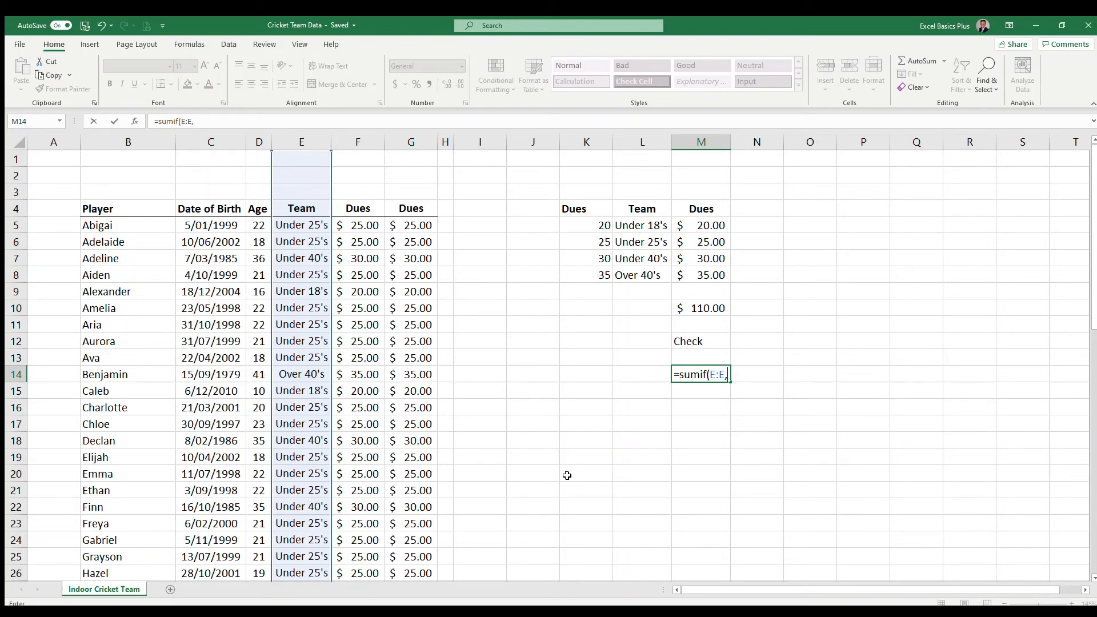
Complete the M14 SUMIF with "Over 40's" as the criterion and column F as the sum range, and enter it
type("\"Over 40's\"")
type(",")
left_click(368, 144)
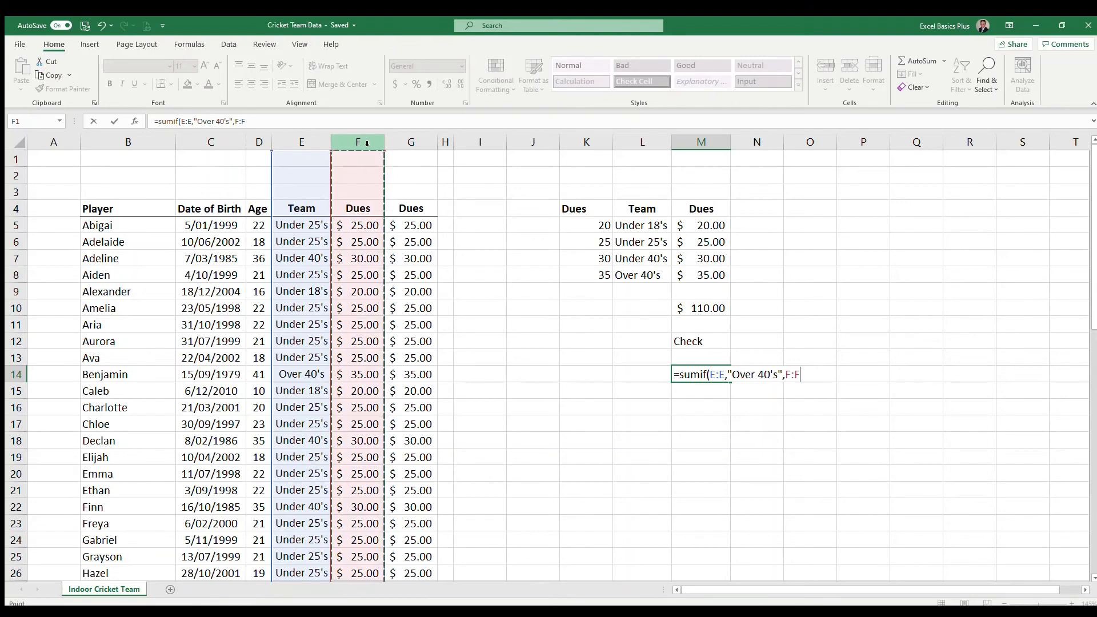
type(")")
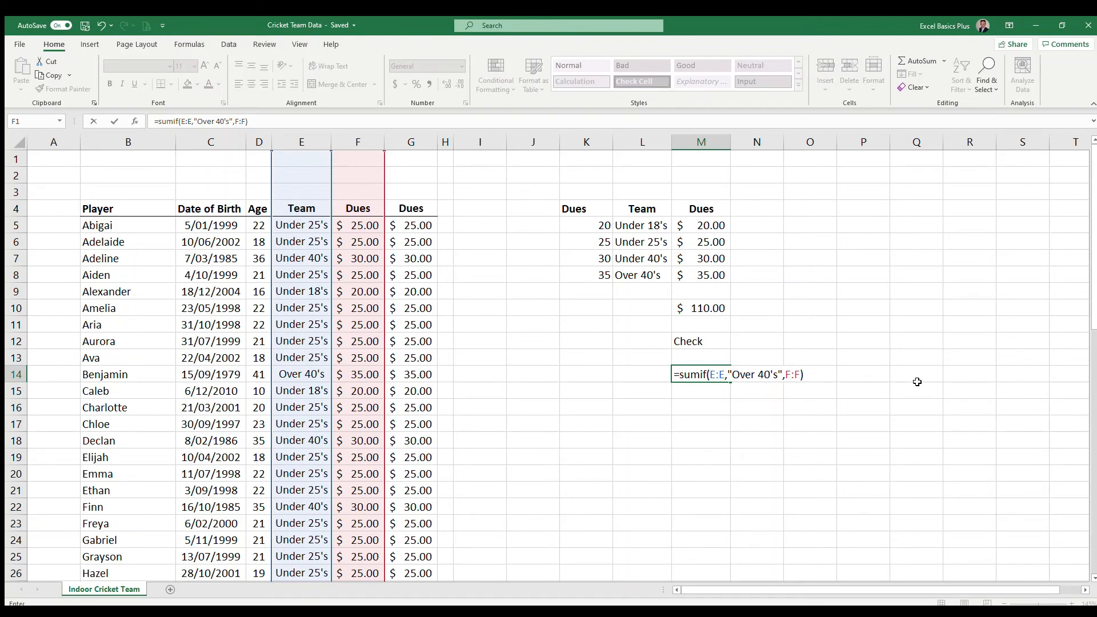
key("Return")
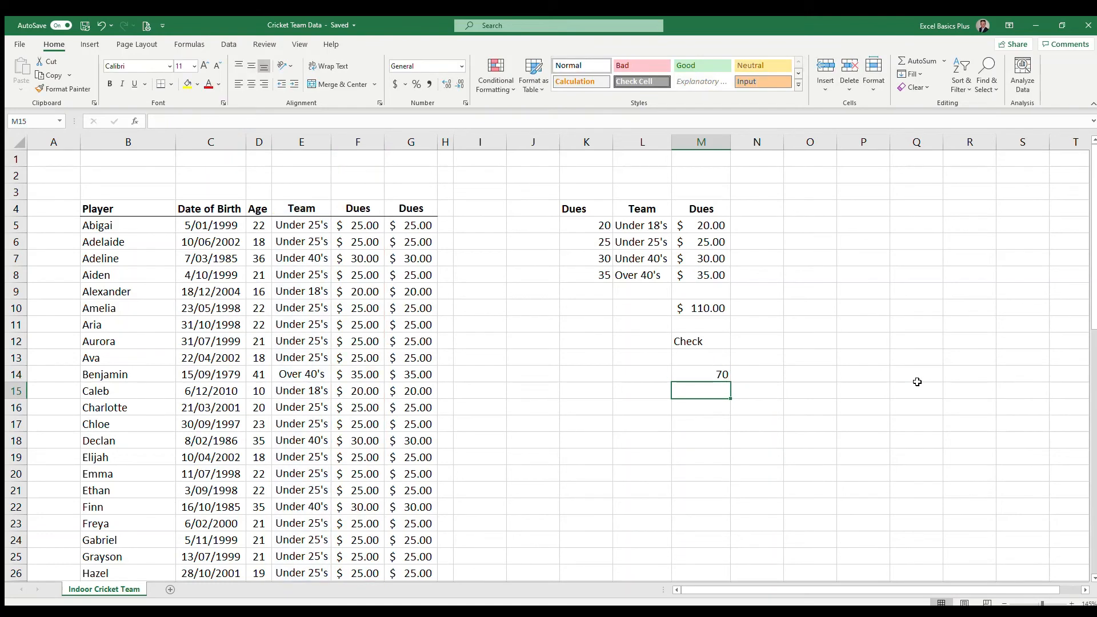
Check the SUMIF result in M14 against the Over 40's rate in M8 and the Over 40's players in the list
left_click(716, 382)
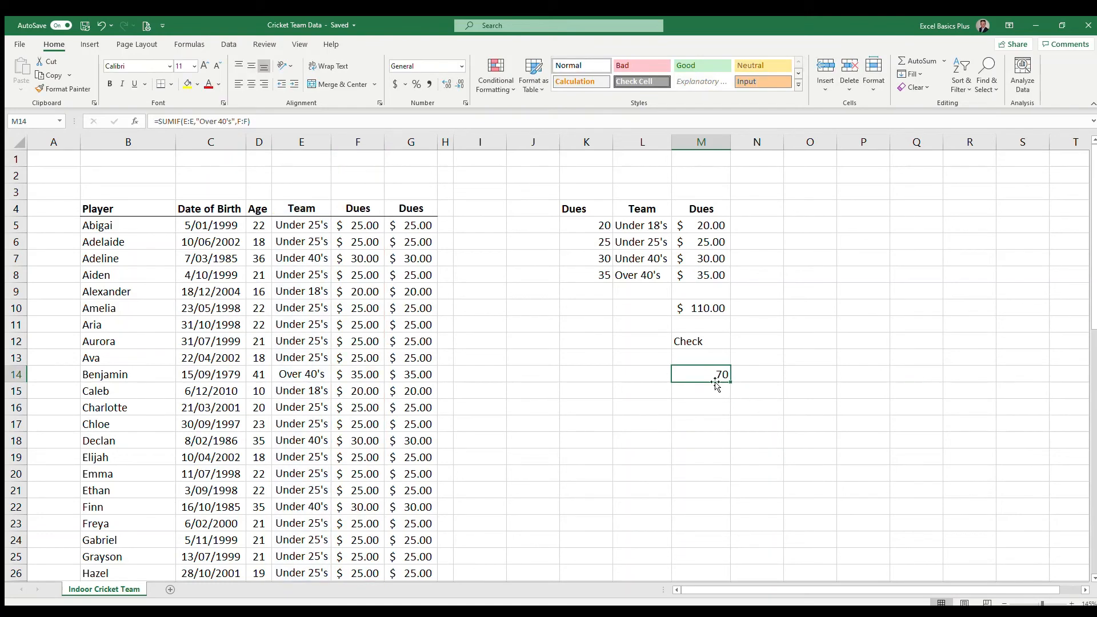
left_click(367, 375)
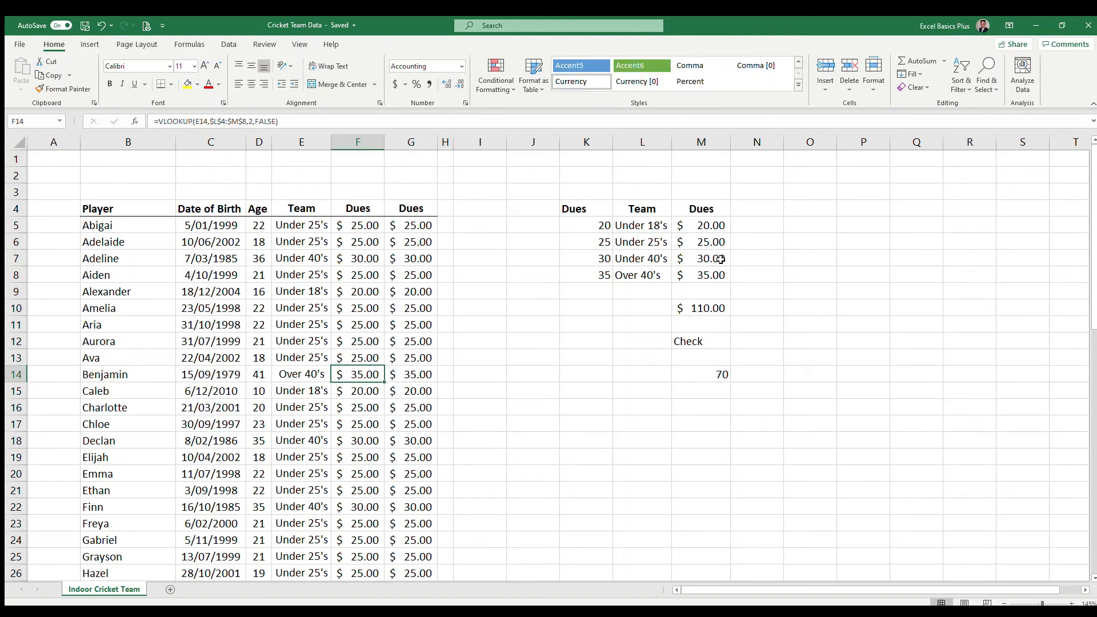
left_click(718, 276)
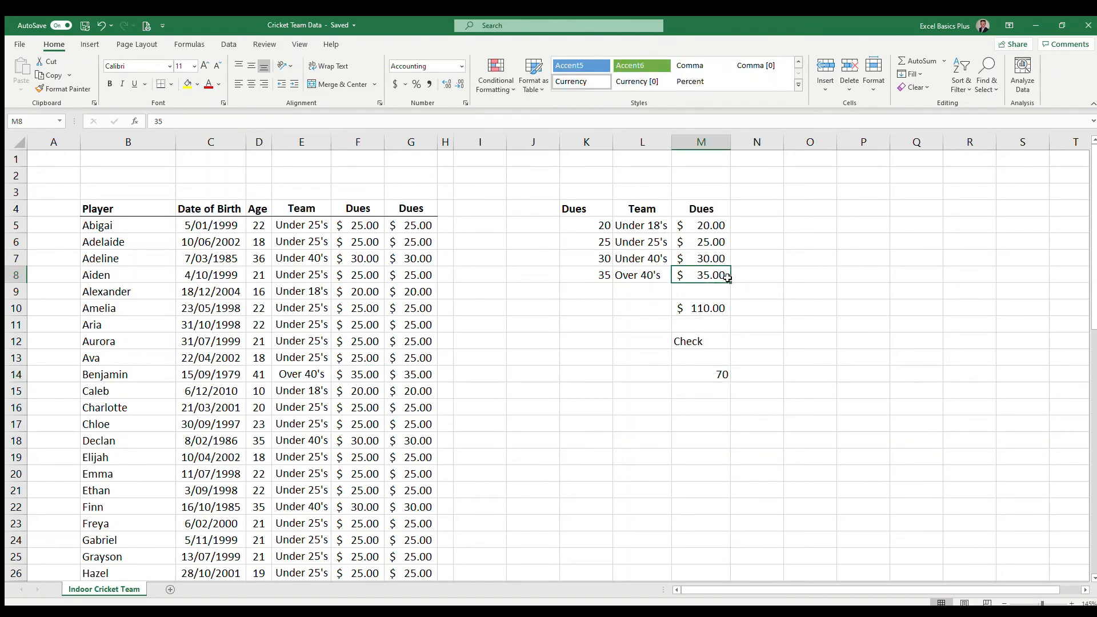
left_click(698, 375)
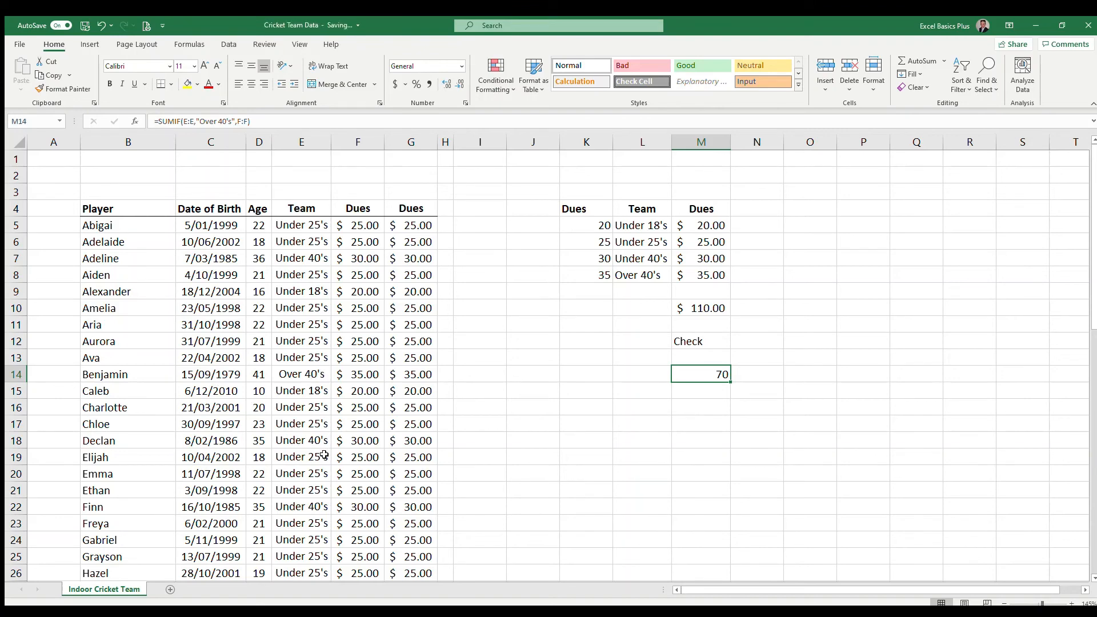
scroll(324, 455, "down", 6)
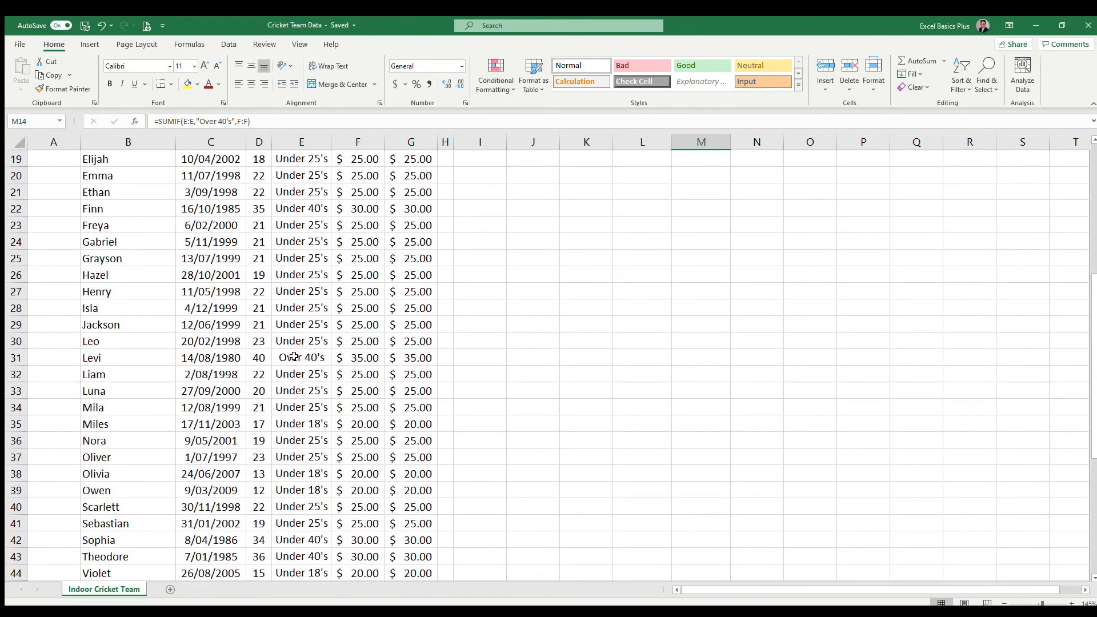
left_click(293, 356)
scroll(304, 425, "down", 1)
scroll(304, 425, "up", 2)
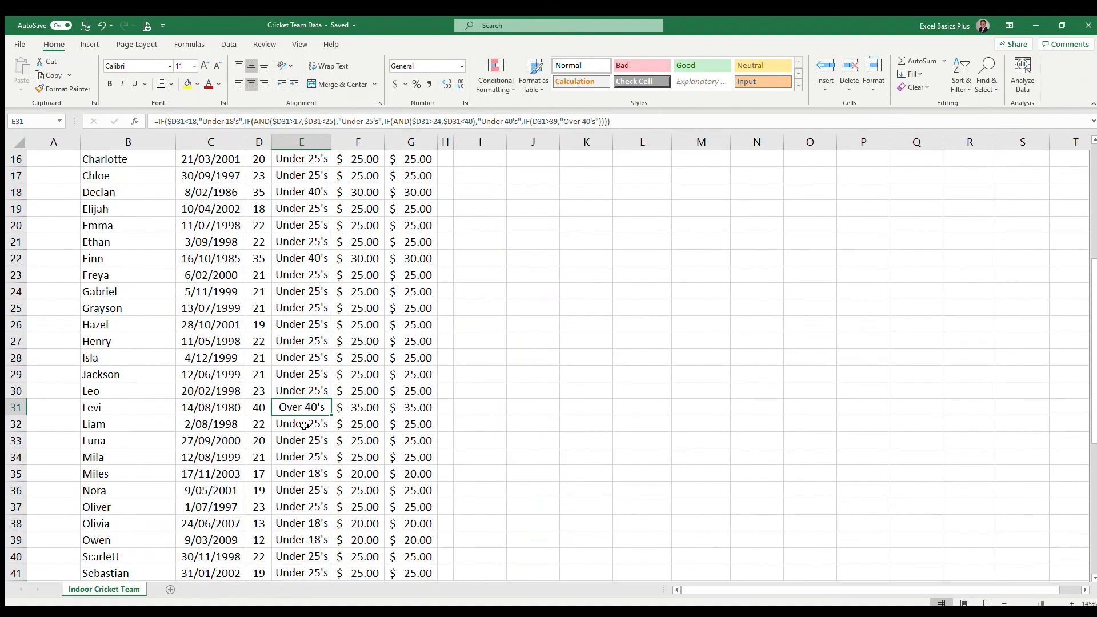
scroll(304, 426, "down", 1)
scroll(304, 425, "up", 6)
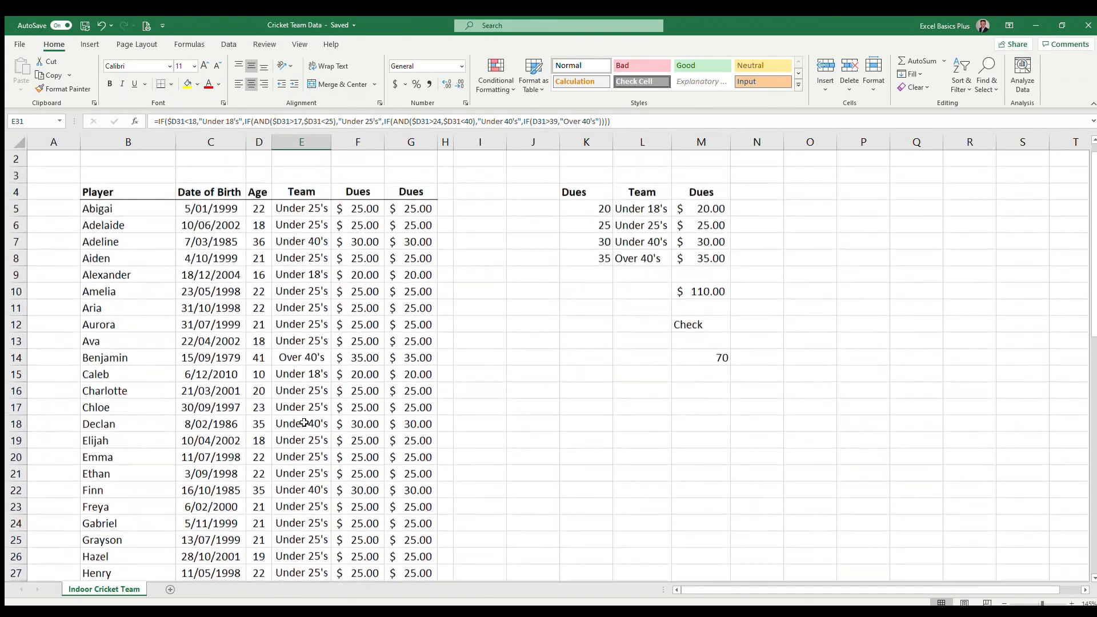
scroll(305, 423, "up", 1)
left_click(300, 375)
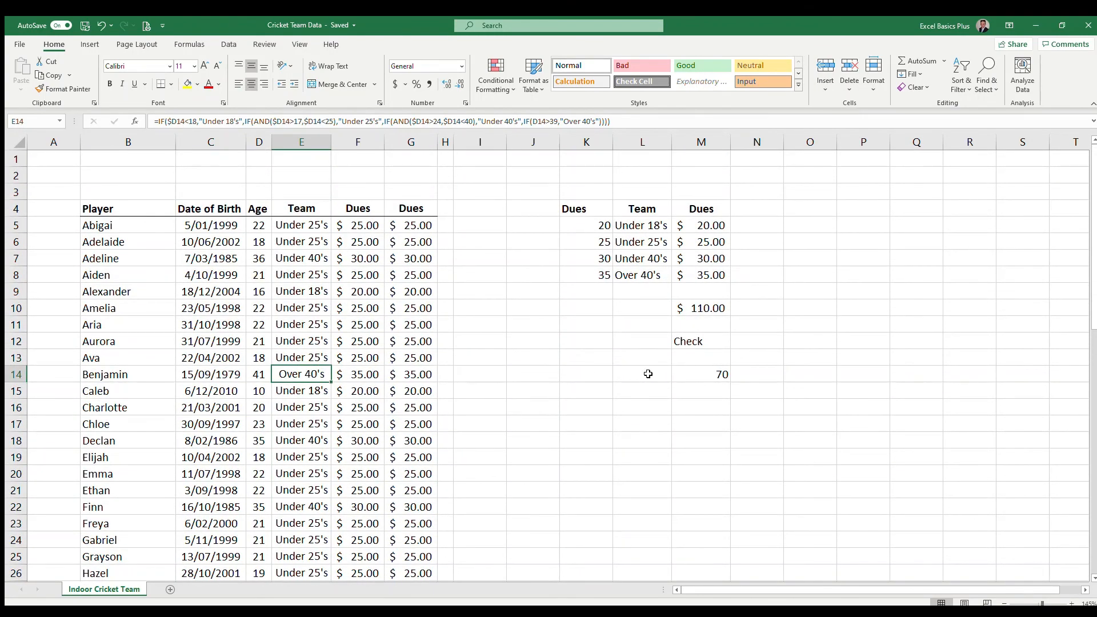
left_click(721, 373)
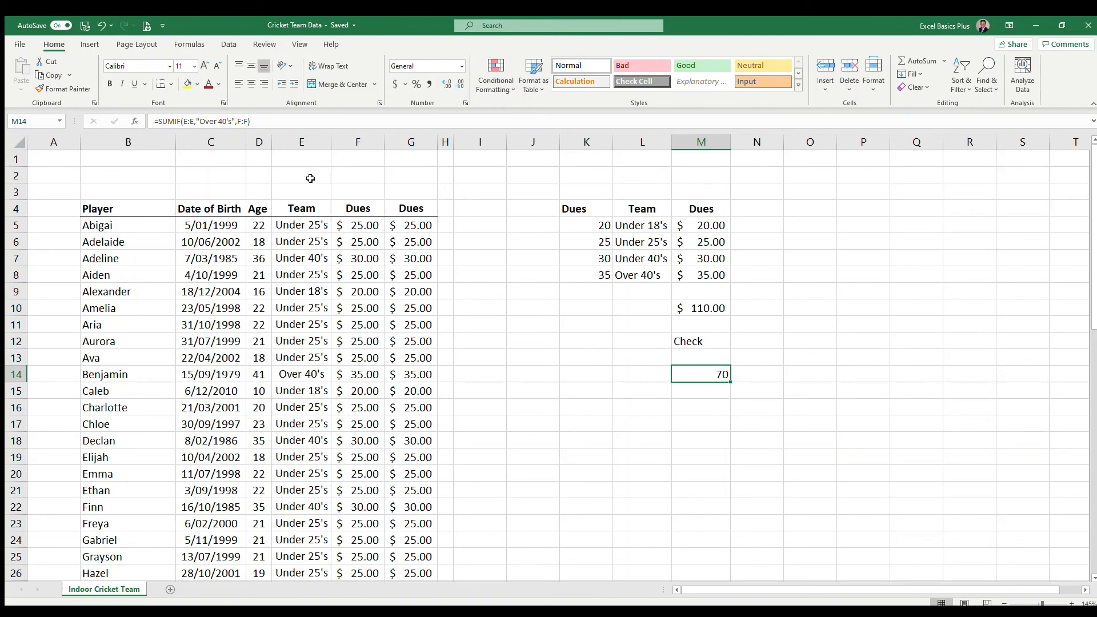
Widen column M to make more room for the SUMIF formula in M14
left_click(275, 125)
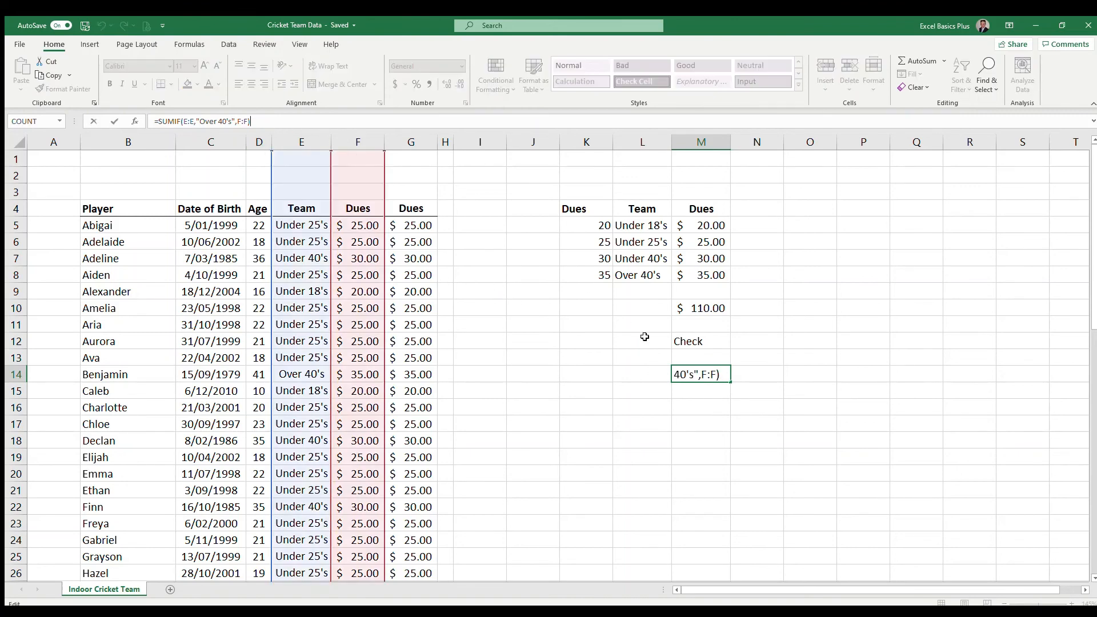
left_click(727, 142)
left_click_drag(729, 143, 775, 142)
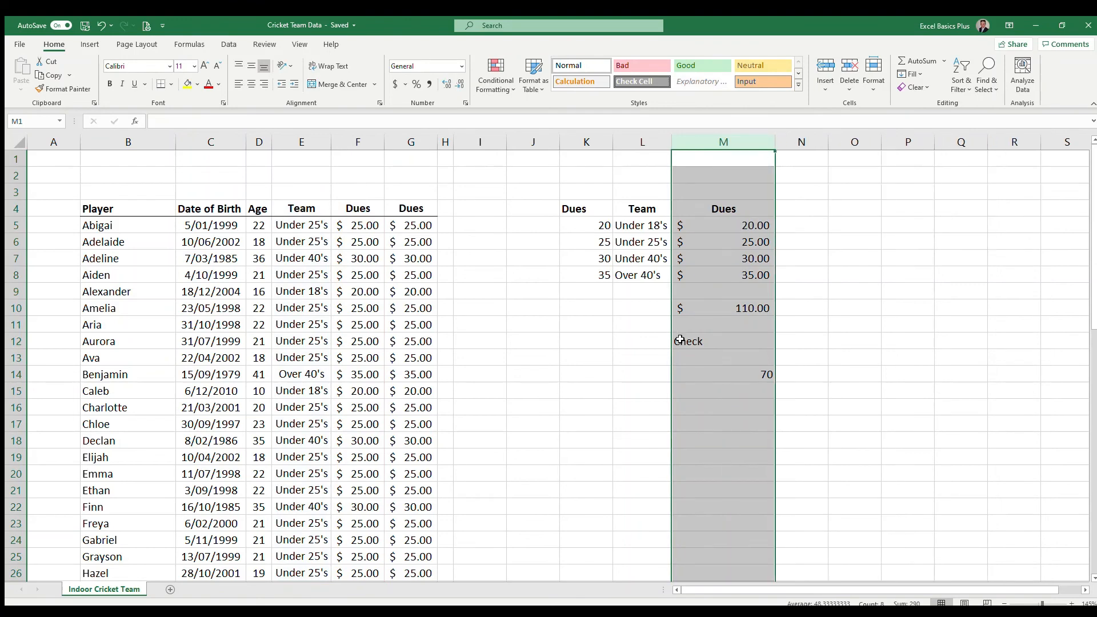
left_click(726, 382)
left_click(297, 123)
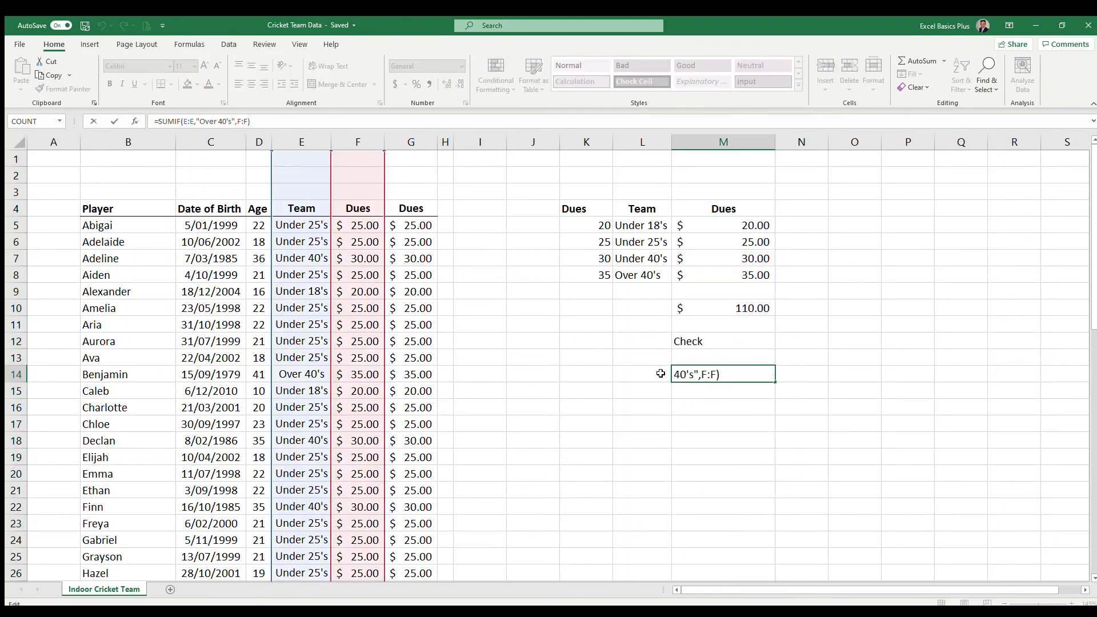
left_click(577, 371)
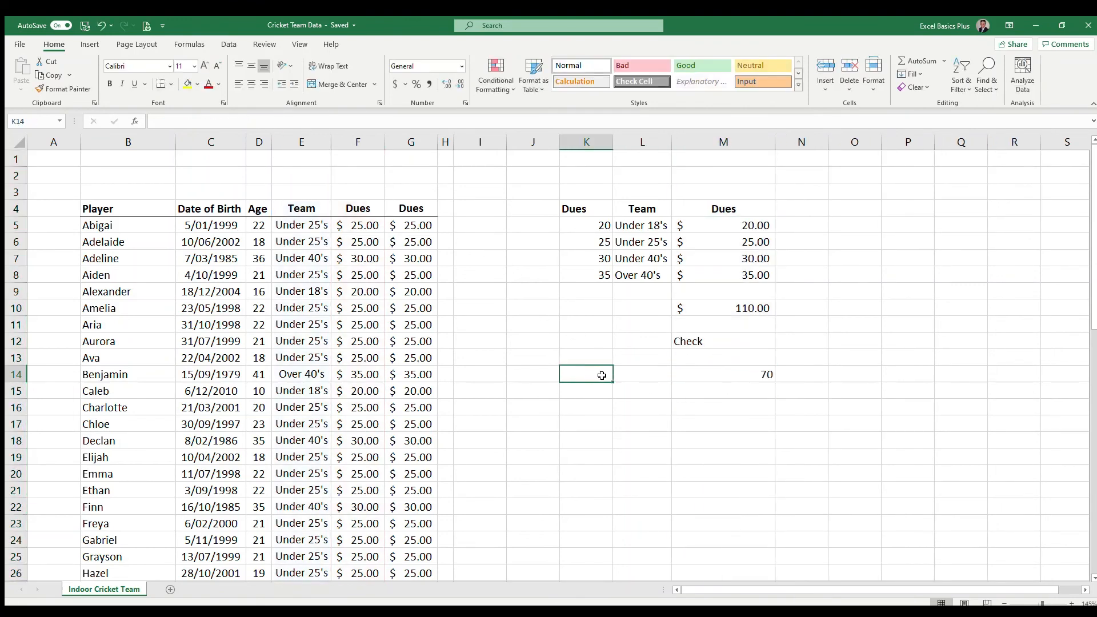
Copy the Over 40's team label from L8 into K14
left_click(647, 276)
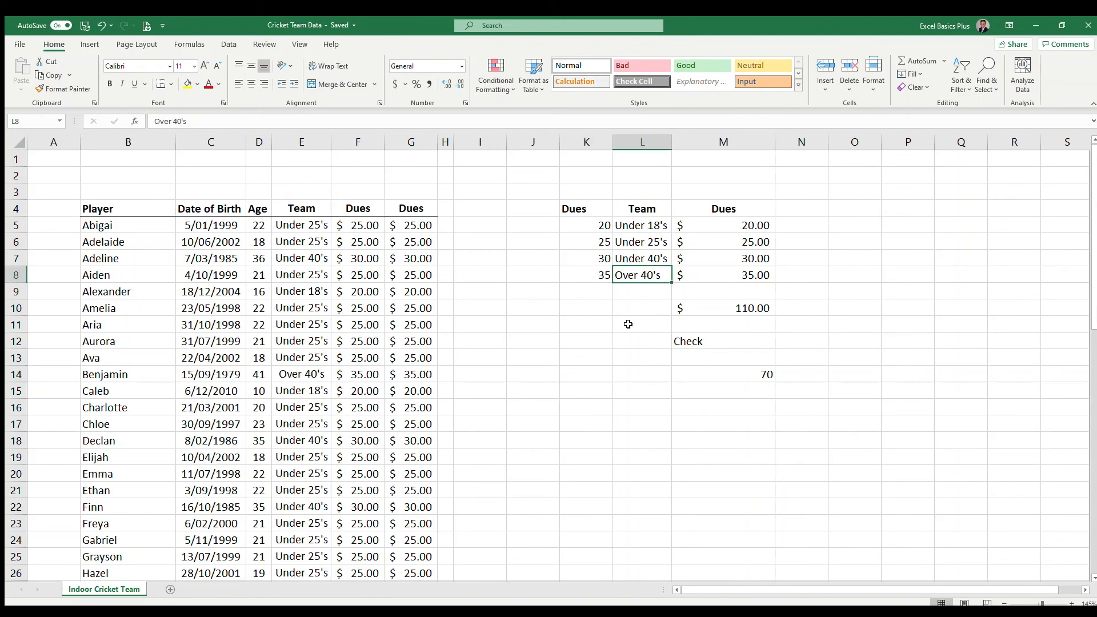
key("ctrl+c")
left_click(586, 373)
key("ctrl+v")
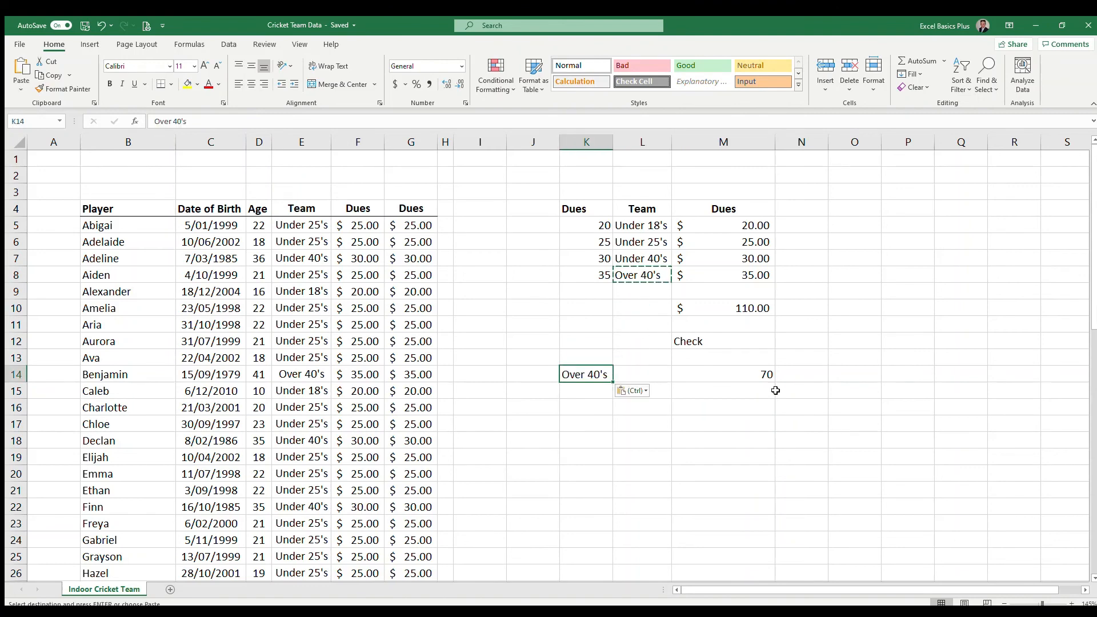
Replace the quoted "Over 40's" criterion in the M14 SUMIF with a reference to K14 and enter the formula
left_click(740, 374)
left_click(198, 122)
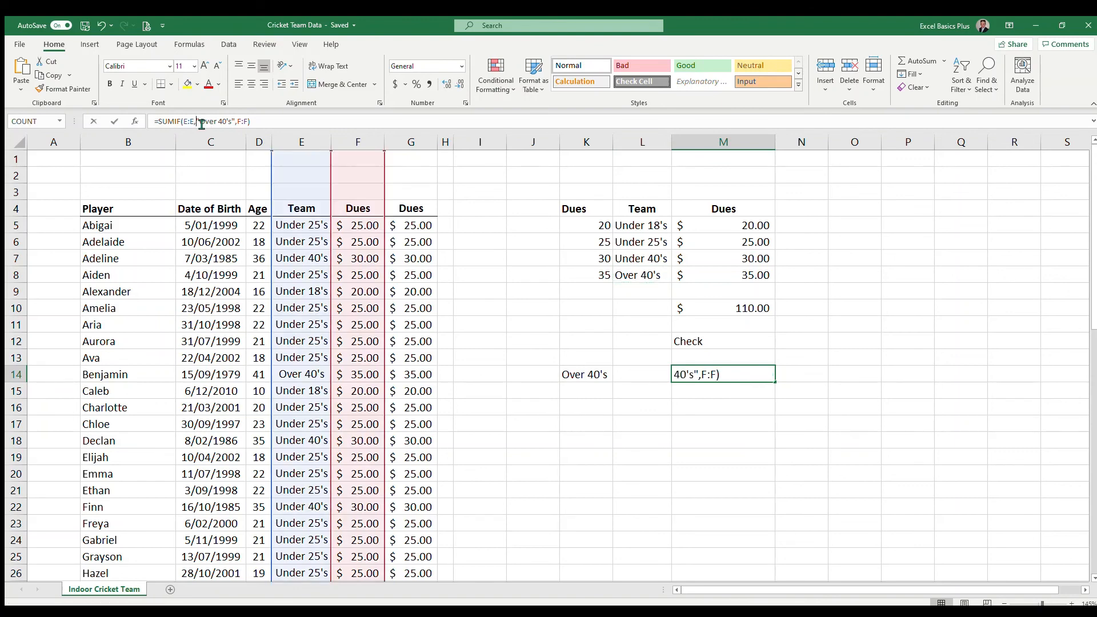
key("shift+Right")
key("shift+Right")
key("shift+Right")
key("shift+Right")
key("shift+Right")
key("shift+Right")
key("shift+Right")
key("shift+Right")
key("shift+Right")
key("shift+Right")
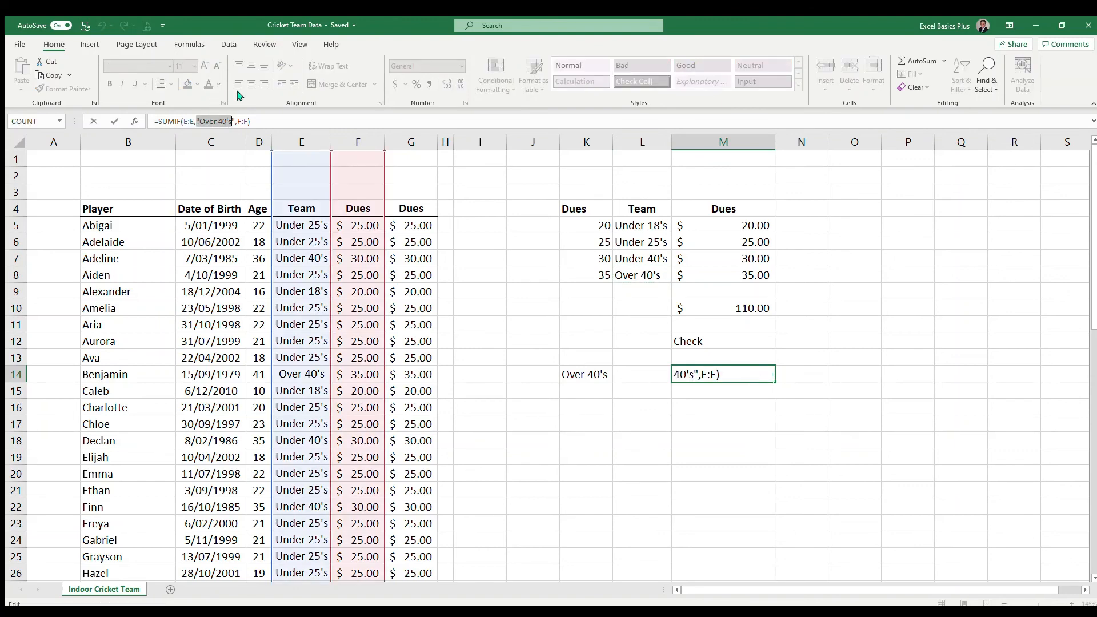
key("Delete")
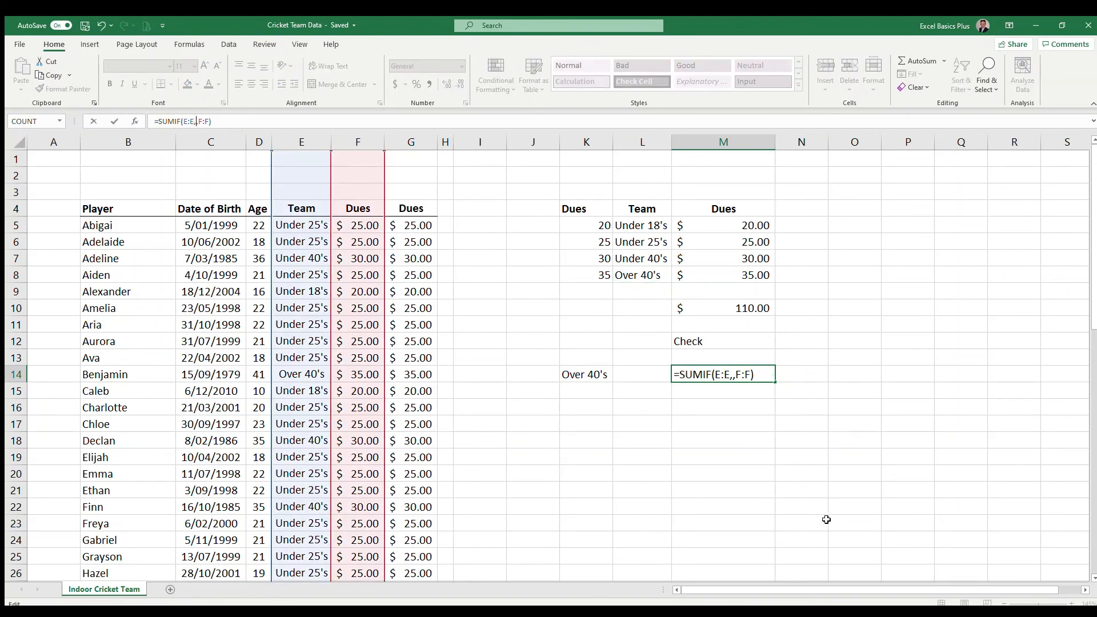
left_click(737, 380)
left_click(590, 375)
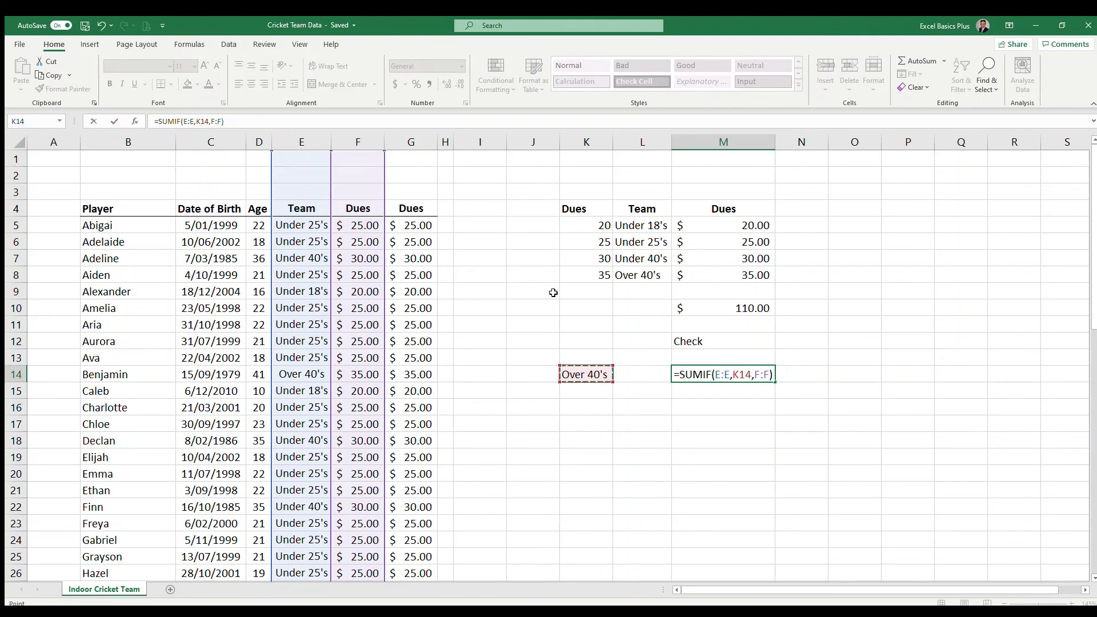
key("Return")
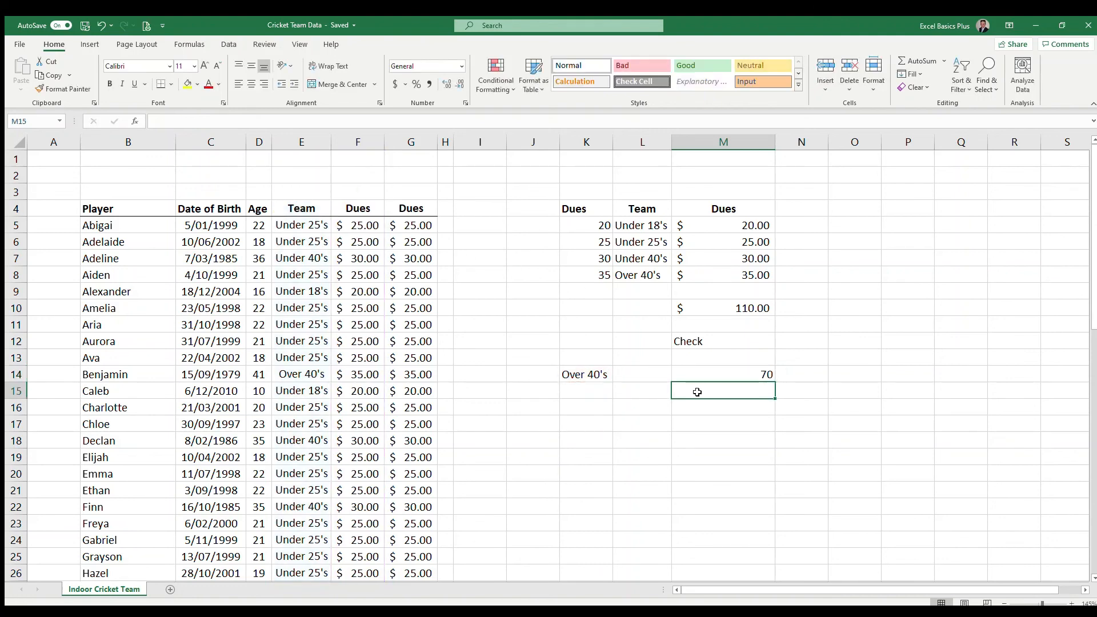
Replace the team label in K14 with Under 40's copied from L7
left_click(573, 377)
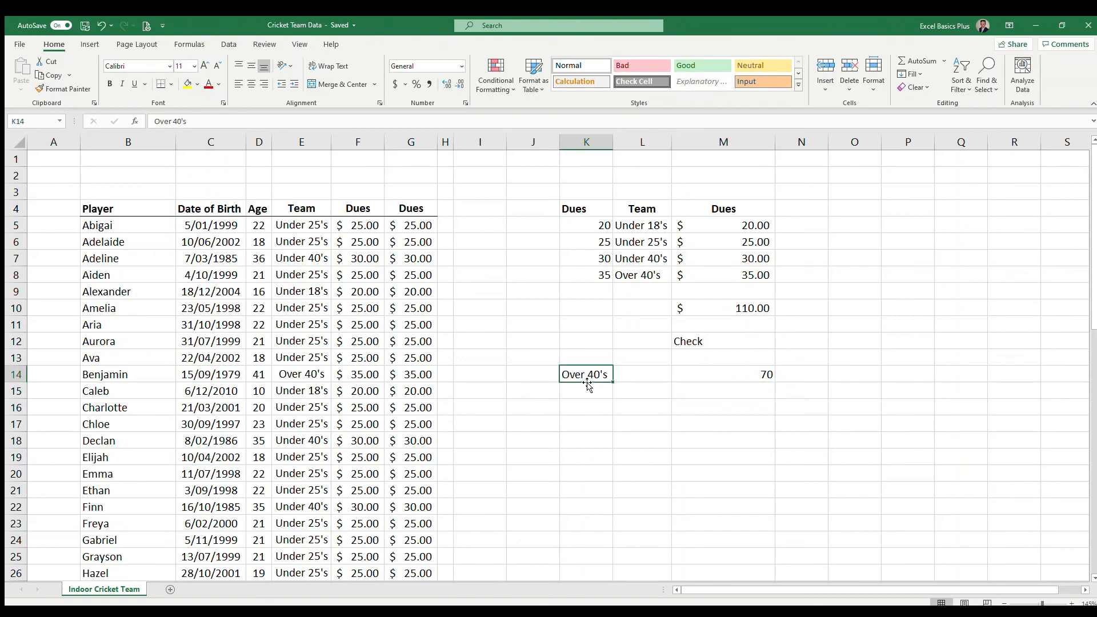
left_click(641, 252)
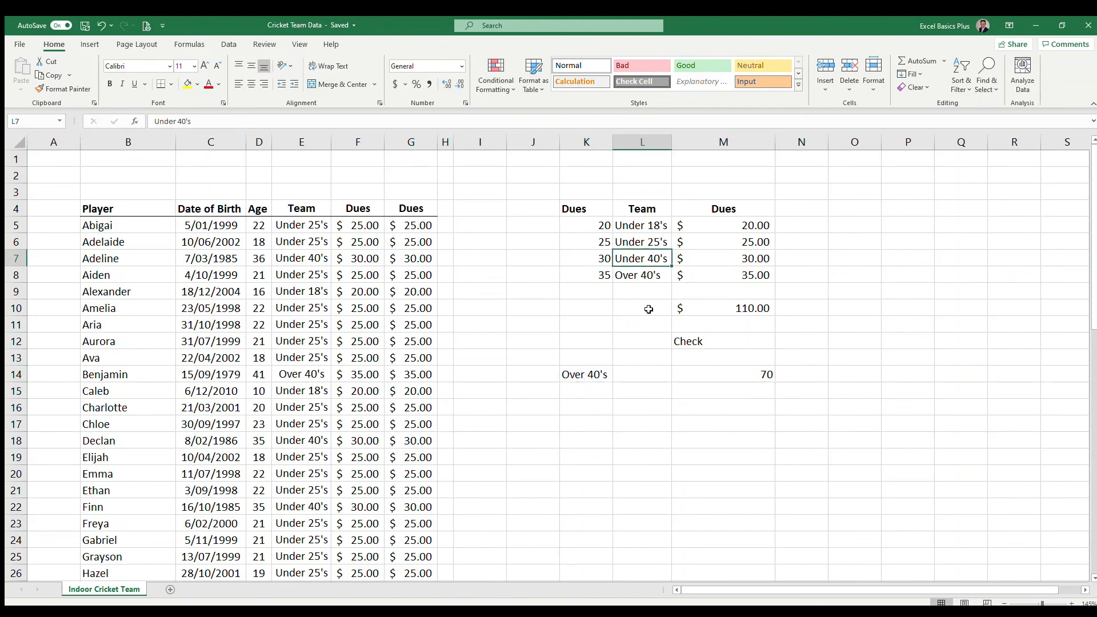
key("ctrl+c")
left_click(585, 374)
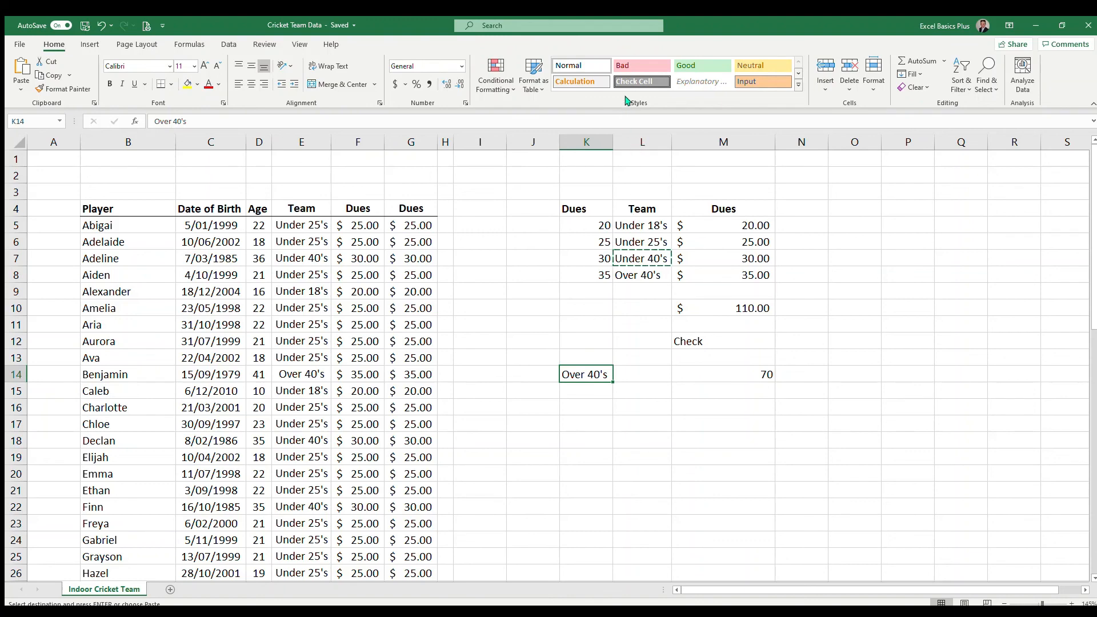
key("ctrl+v")
Autofit column K and apply the dollar Accounting format to the SUMIF result in M14
double_click(614, 142)
left_click(763, 379)
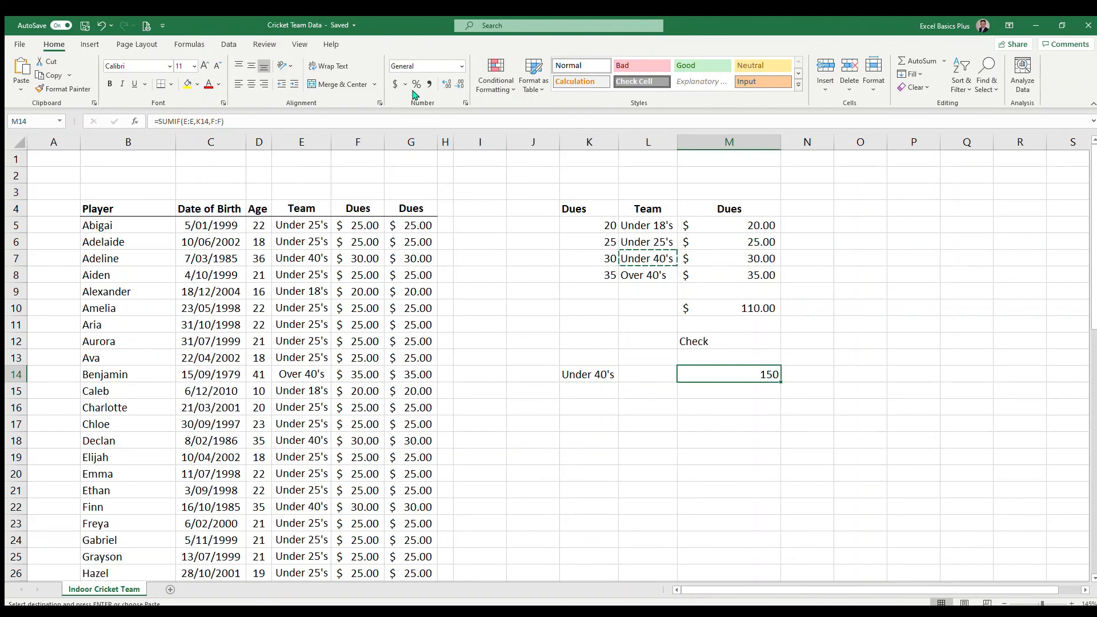
left_click(395, 84)
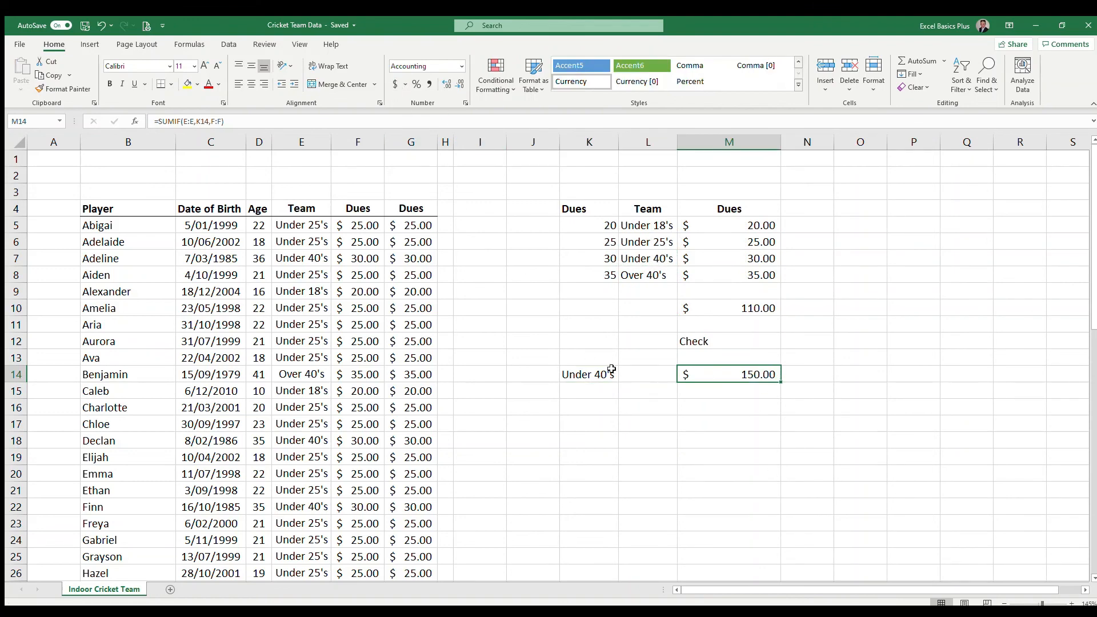
Review the SUMIF criterion and formula in K14 and M14, the VLOOKUP in F5, the INDEX MATCH in G5 and the SUM in M10
left_click(582, 375)
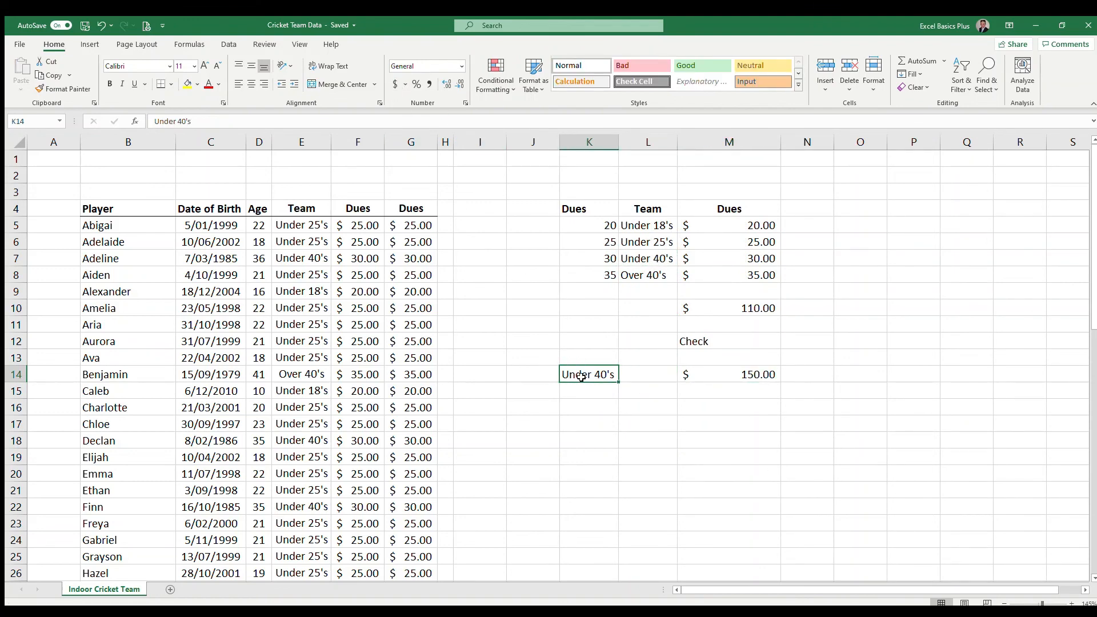
left_click(751, 375)
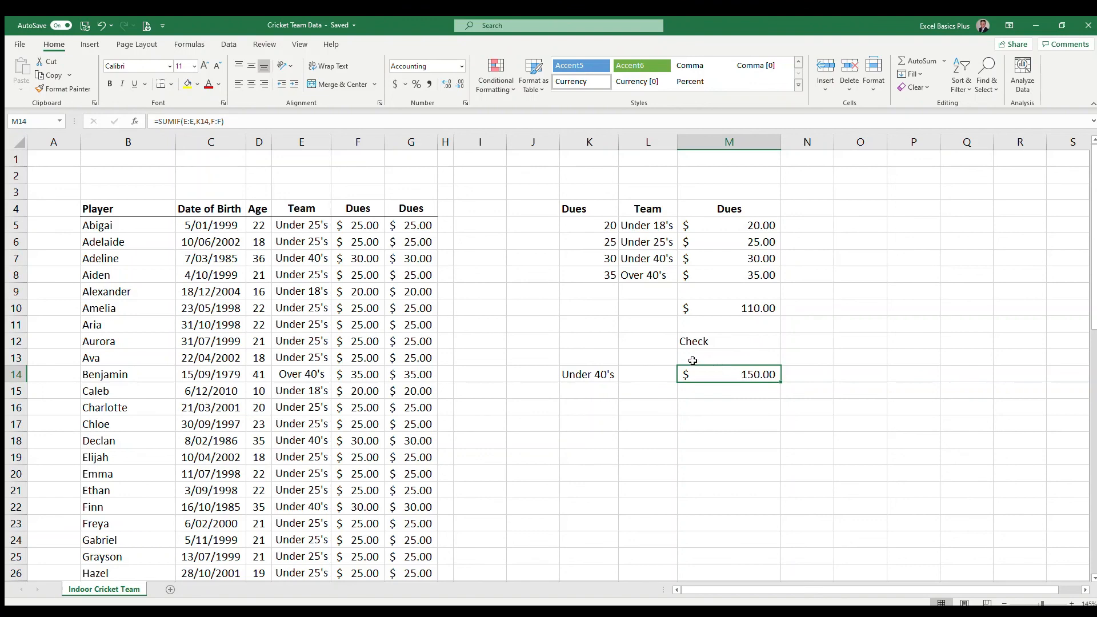
left_click(369, 226)
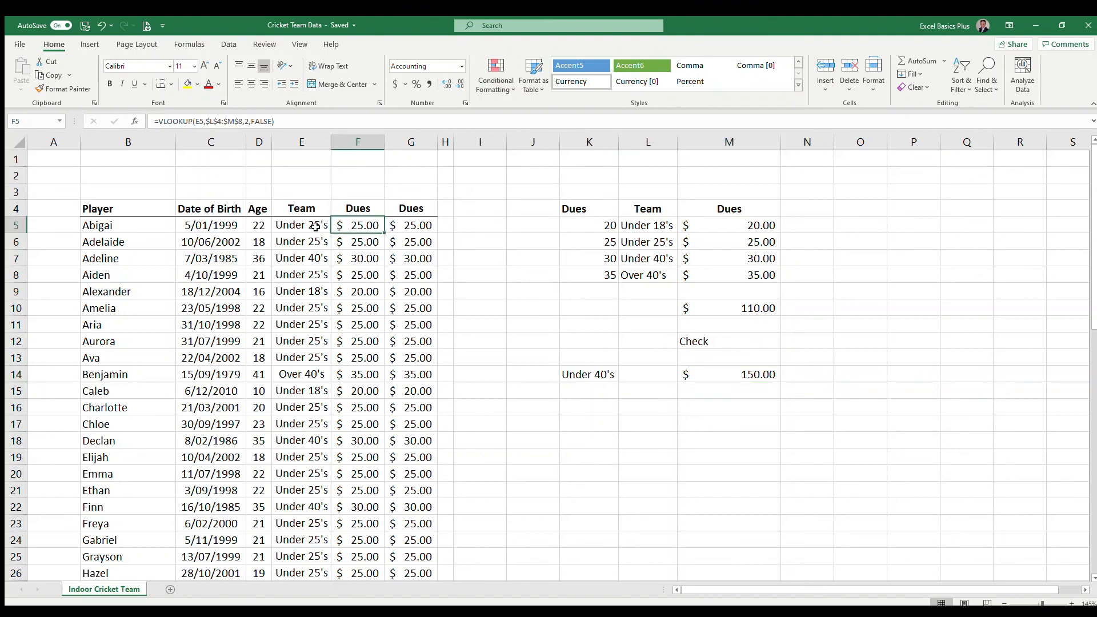
left_click(421, 222)
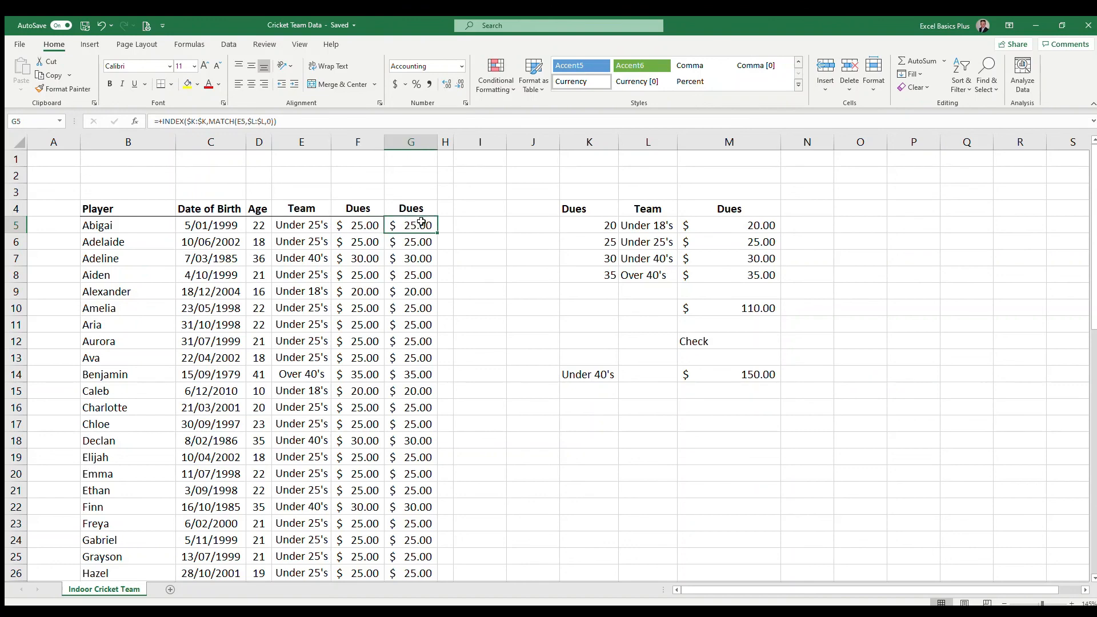
left_click(766, 309)
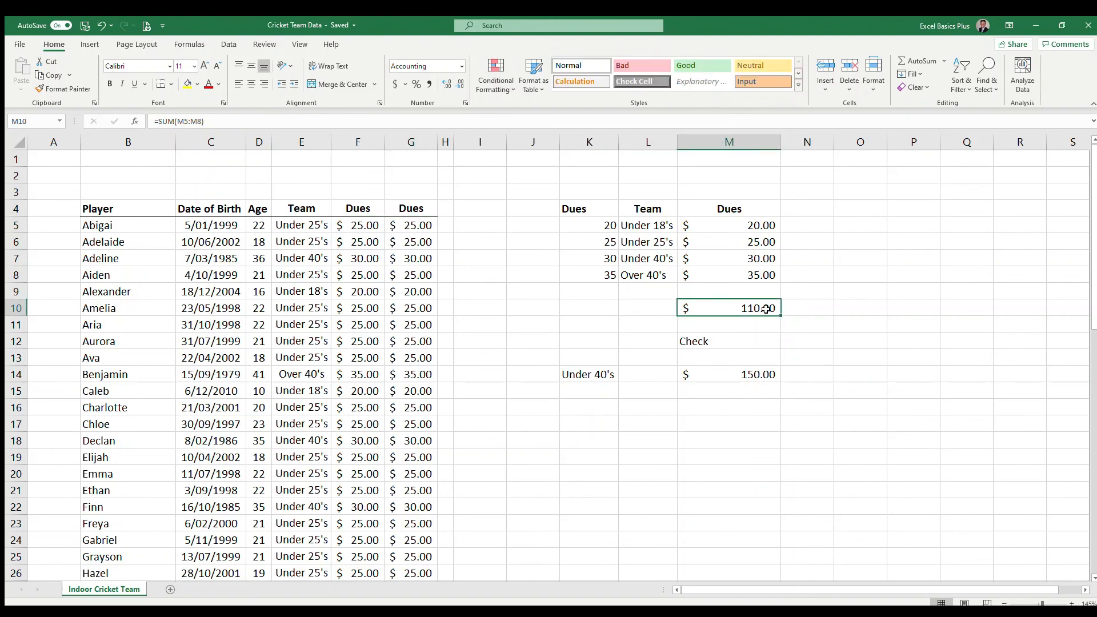